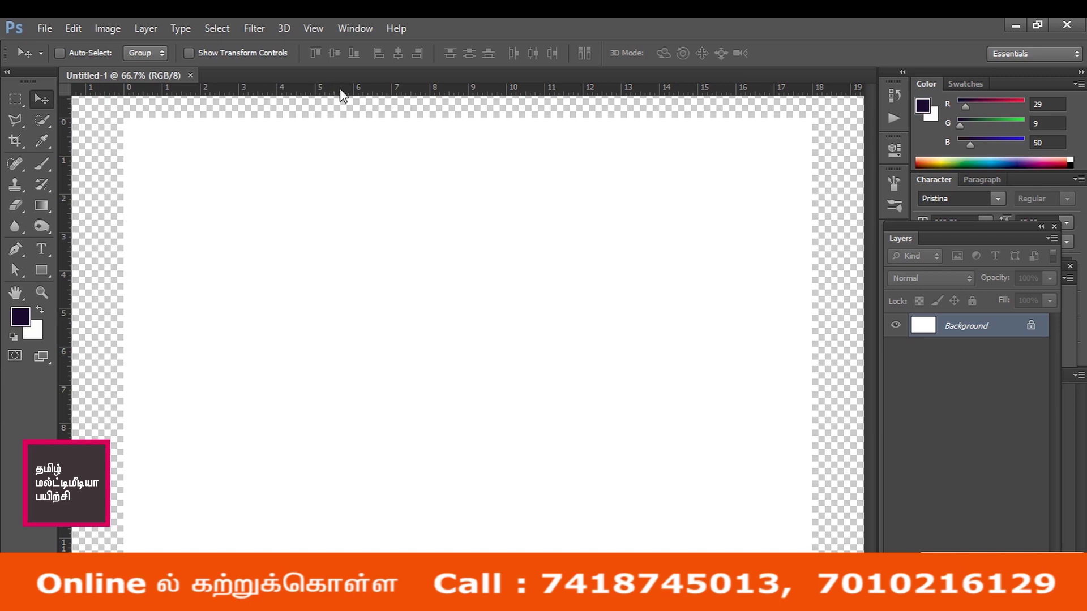
- Show the Styles panel from the Window menu
left_click(373, 31)
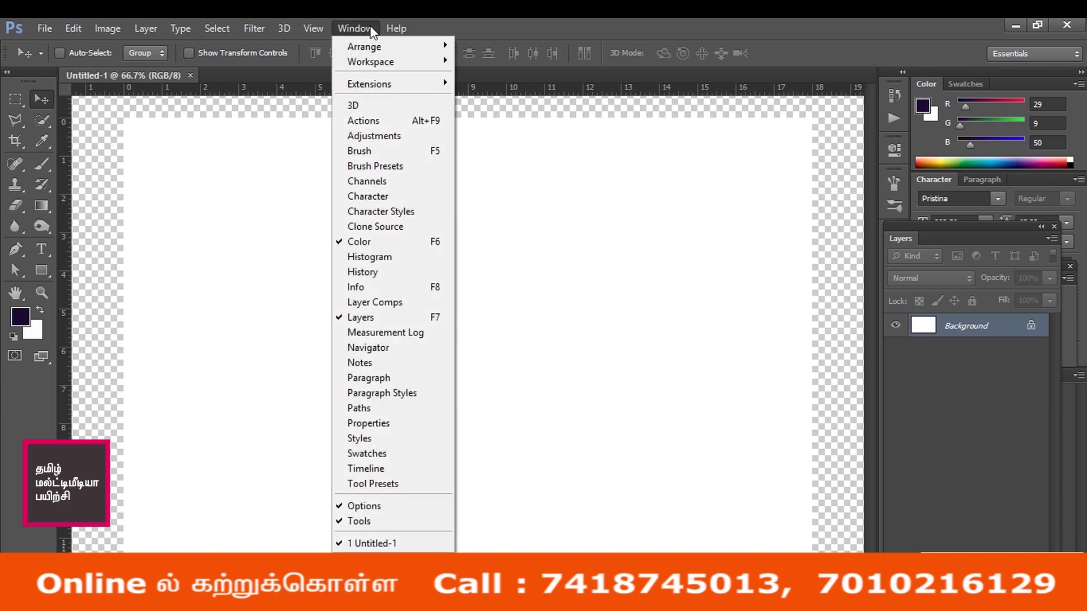
mouse_move(369, 50)
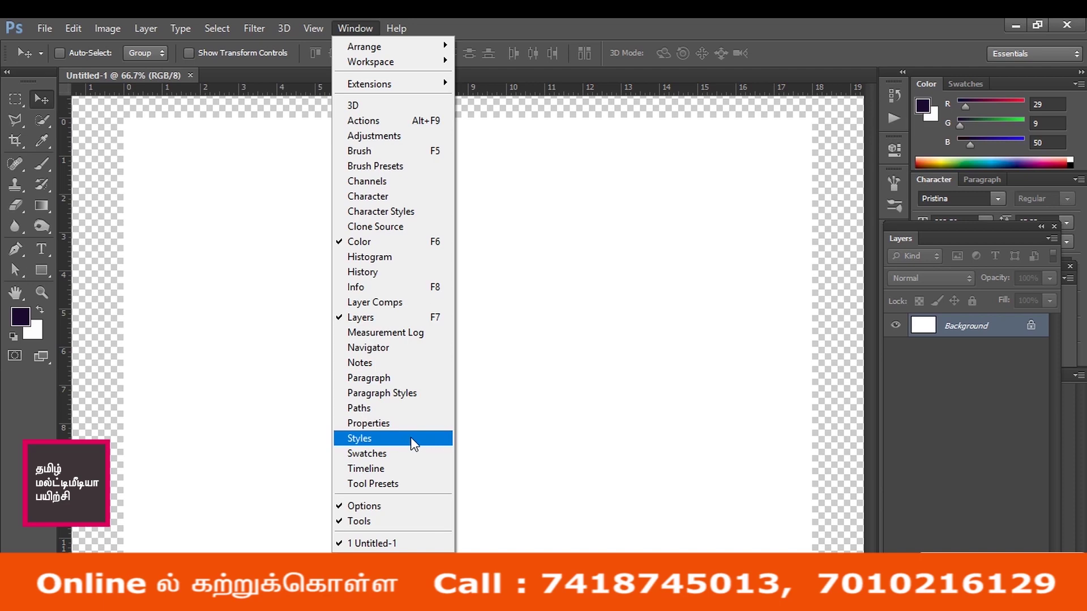
left_click(413, 444)
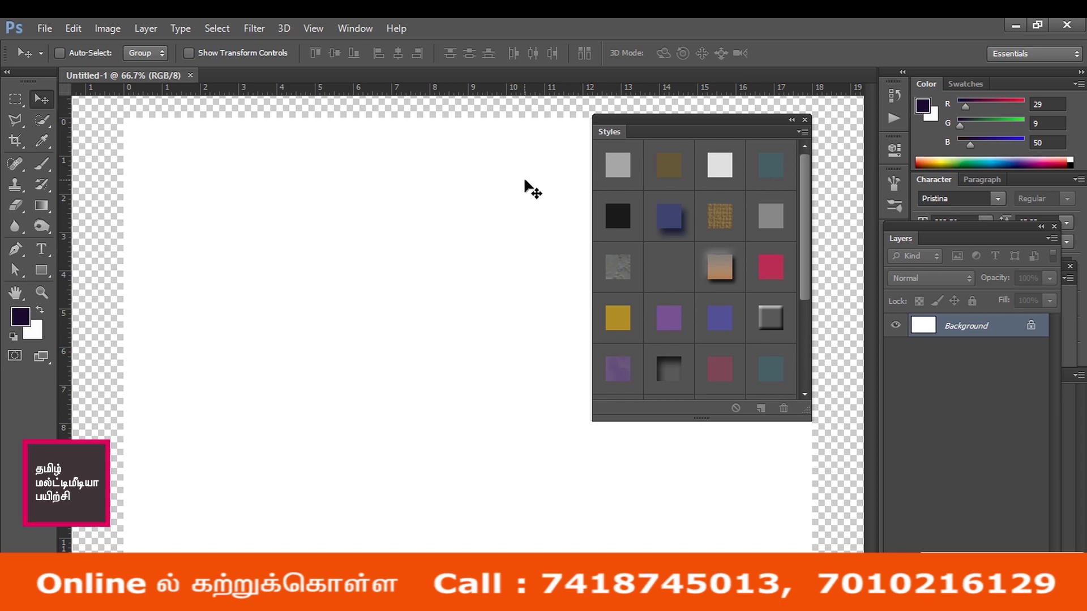
- Dock the Styles panel with the right-hand panels, then pull it back out as a floating panel
left_click_drag(715, 126, 824, 111)
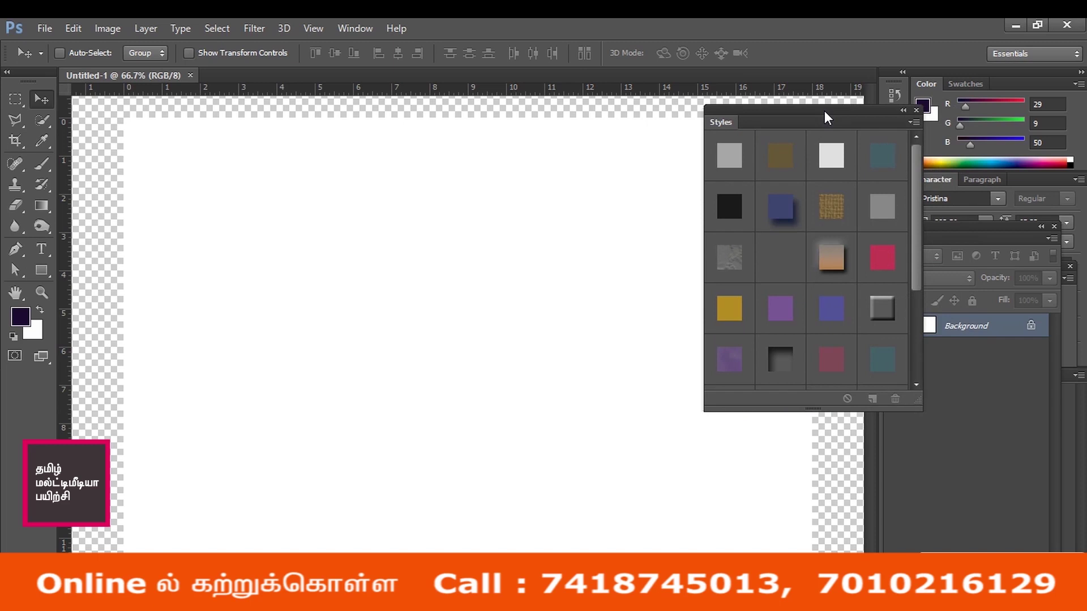
left_click_drag(917, 198, 770, 223)
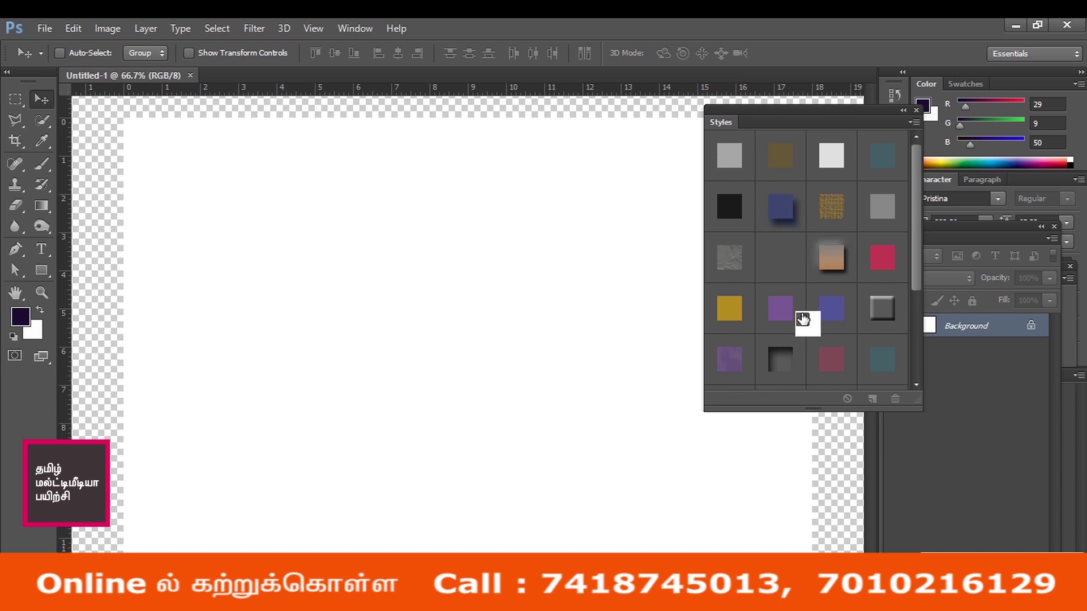
left_click_drag(827, 110, 915, 158)
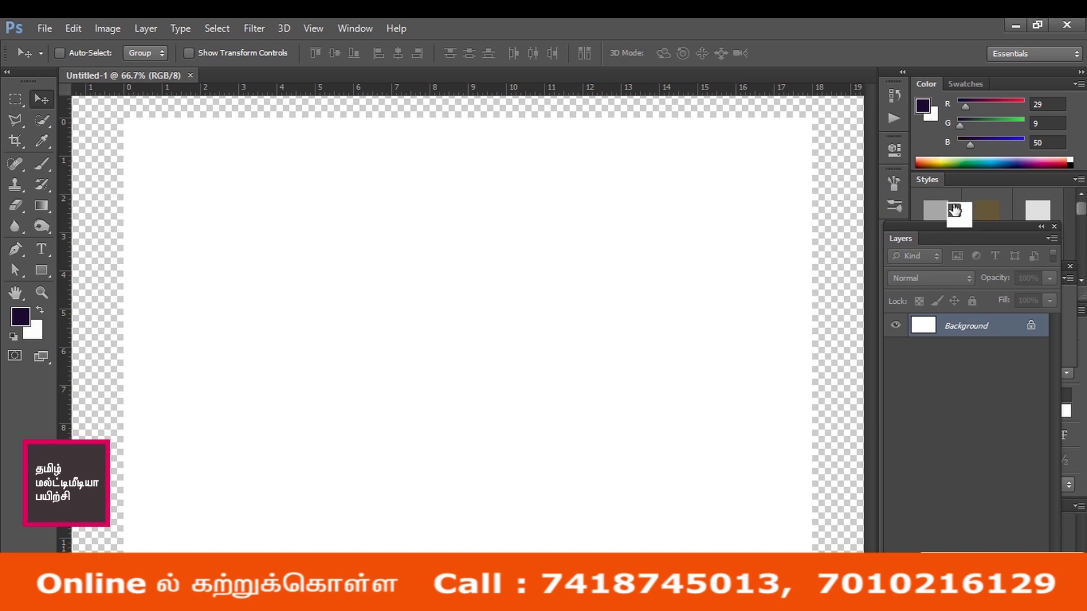
left_click_drag(929, 180, 748, 112)
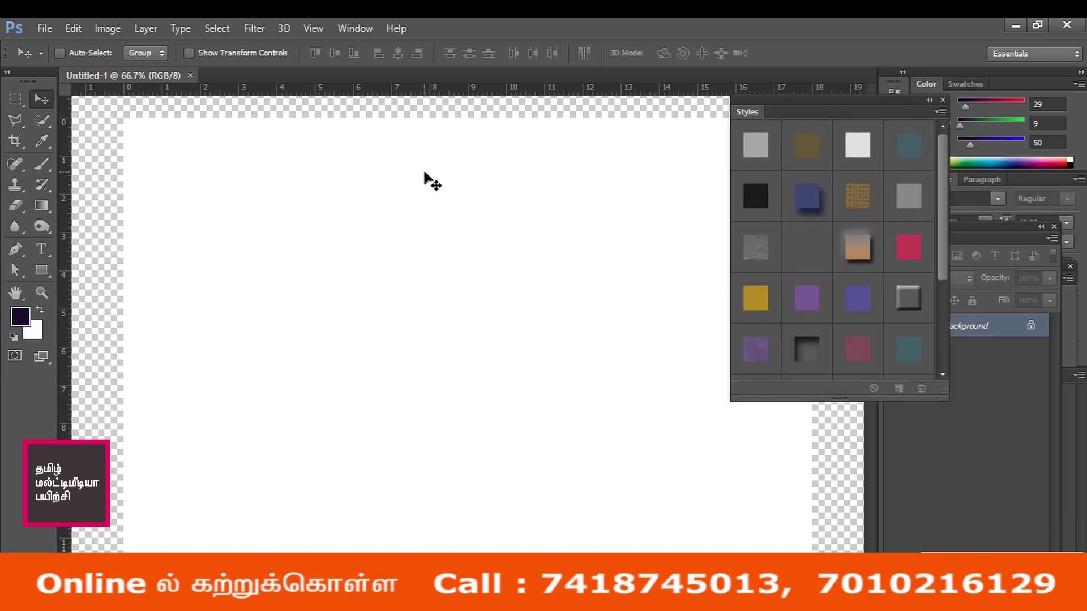
key("ctrl+o")
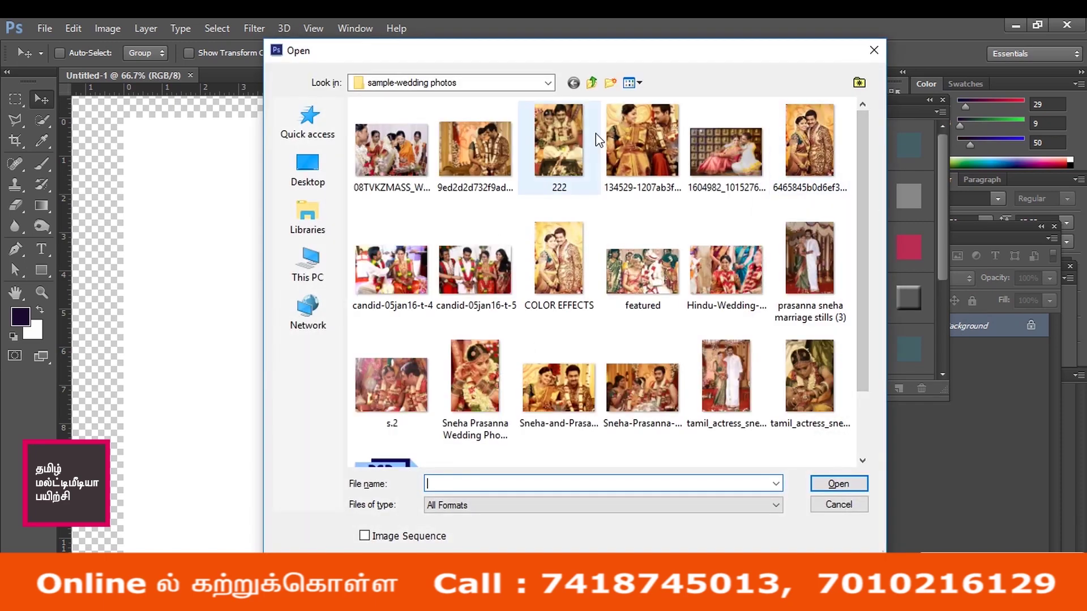
- Open the wedding photo 6465845b0d6ef35e9e72e292926ad514.jpg and hide its guides
left_click(804, 133)
left_click(838, 489)
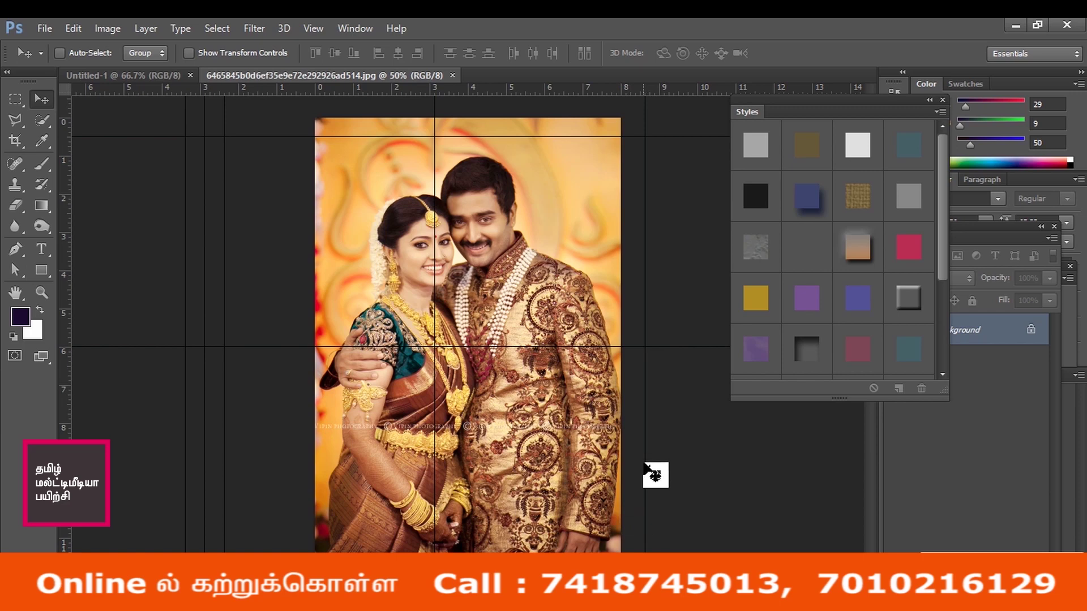
key("ctrl+semicolon")
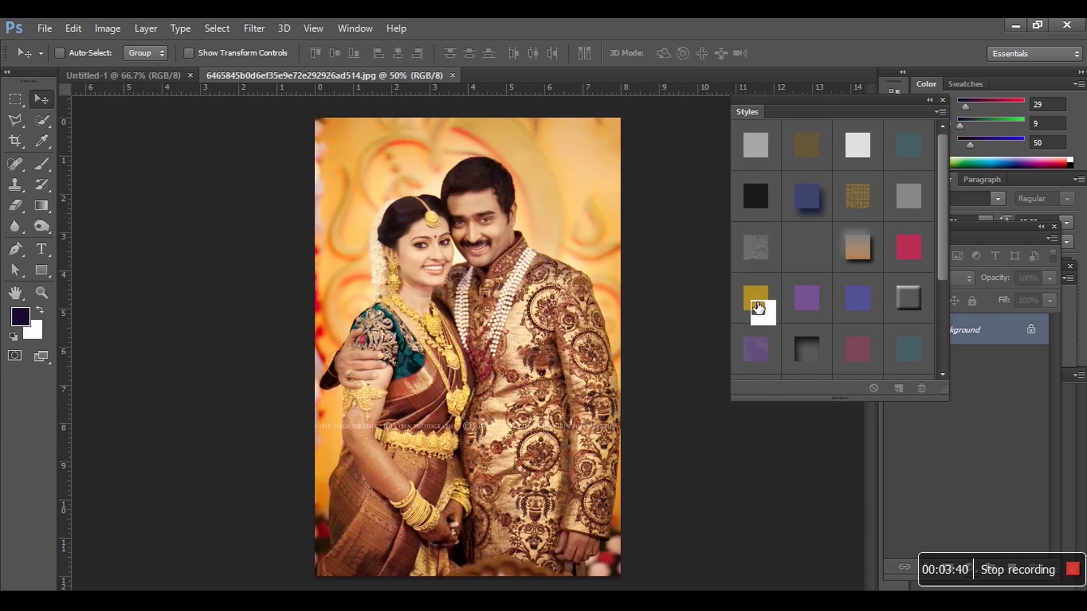
- Drag a style swatch onto the wedding photo, turning its background into Layer 1
left_click_drag(758, 308, 683, 354)
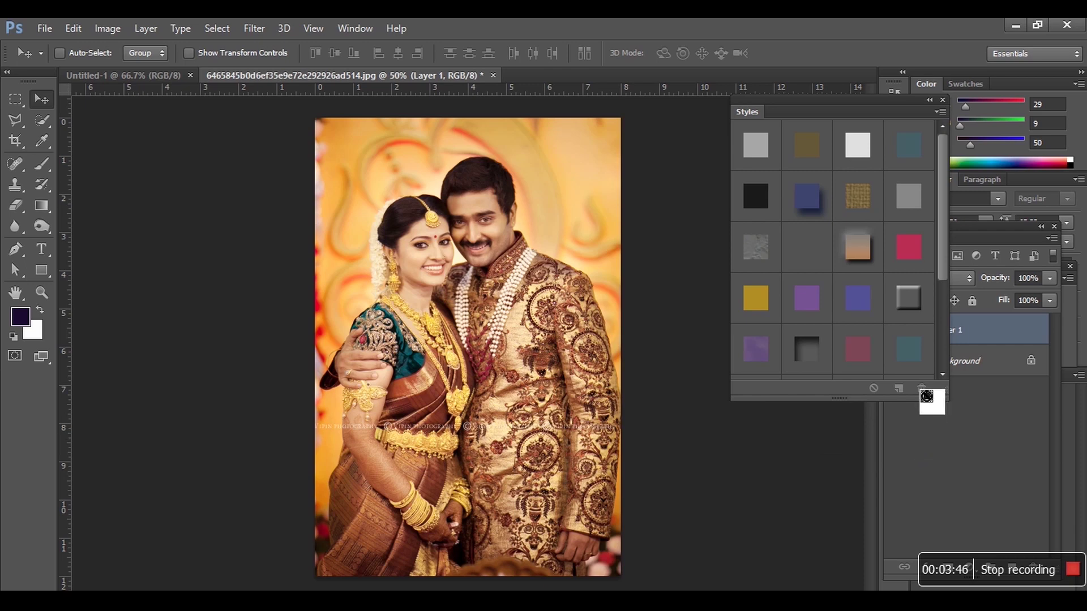
- Try the teal duotone, Screened Luminosity and dark sepia styles on the photo, ending on sepia
left_click(910, 152)
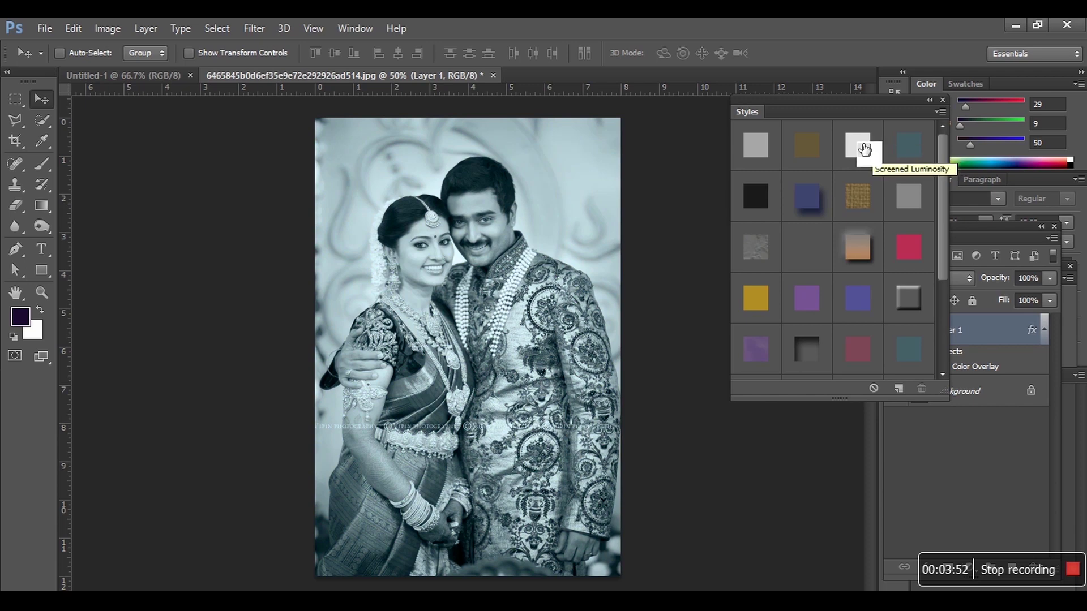
left_click(864, 149)
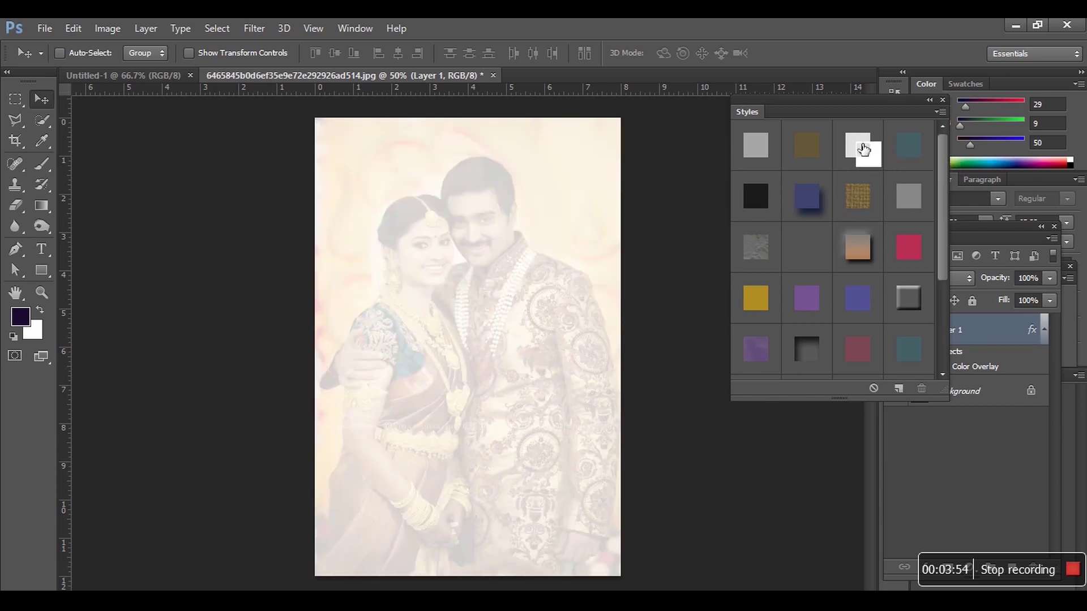
left_click(816, 151)
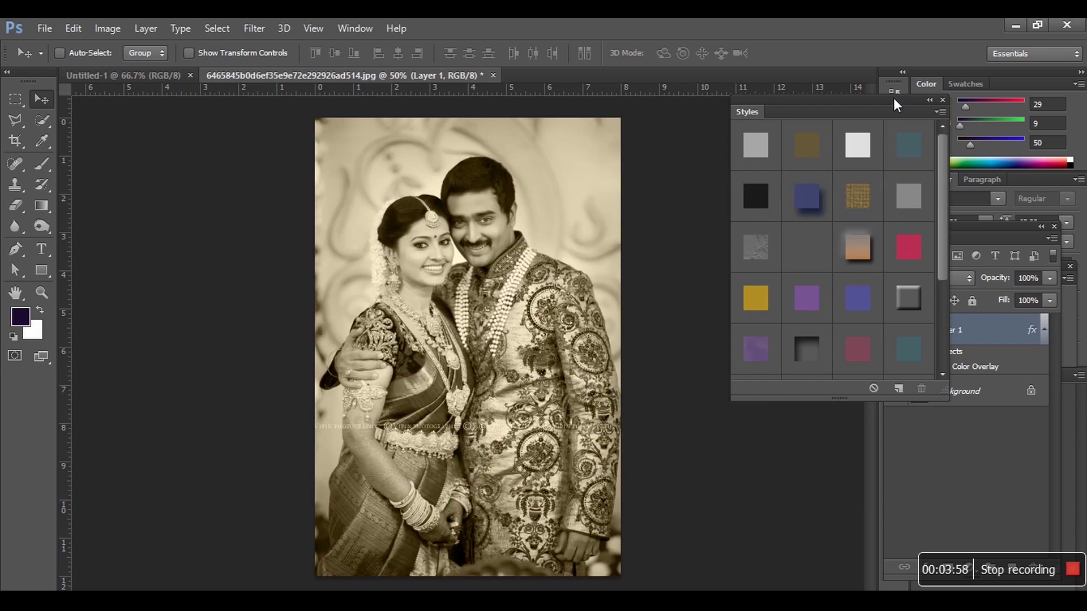
- Move, collapse and re-expand the Styles panel, then bring up its library menu
left_click_drag(895, 105, 826, 105)
left_click(863, 108)
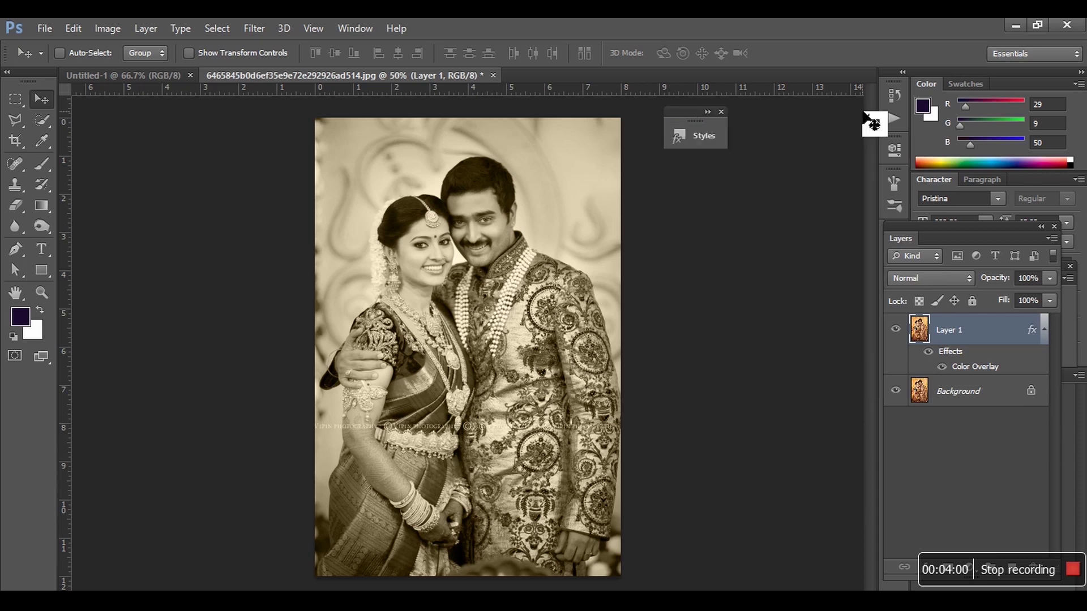
left_click(717, 137)
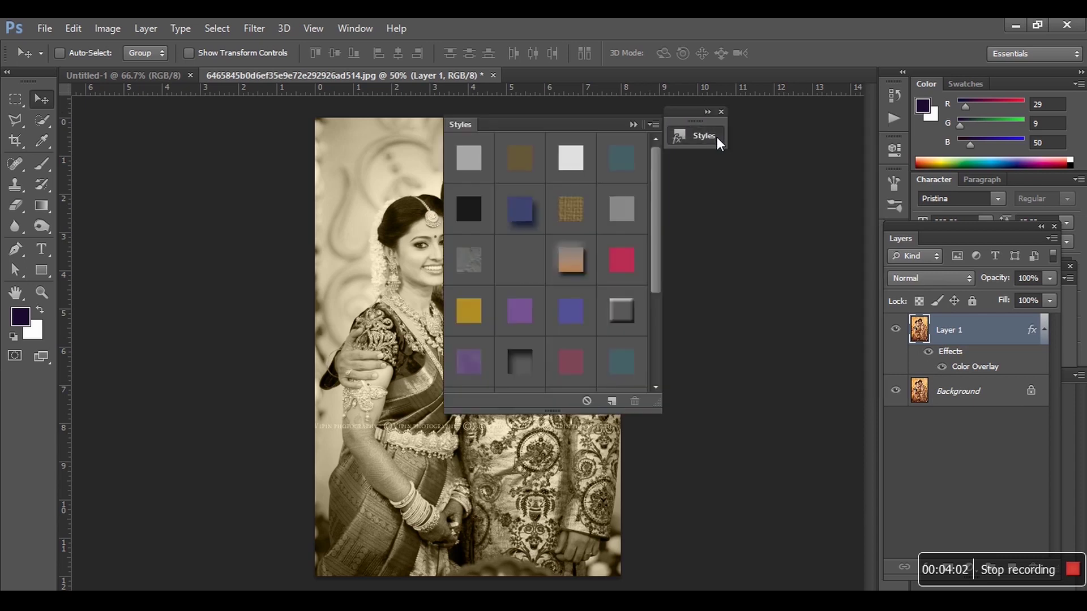
left_click(652, 125)
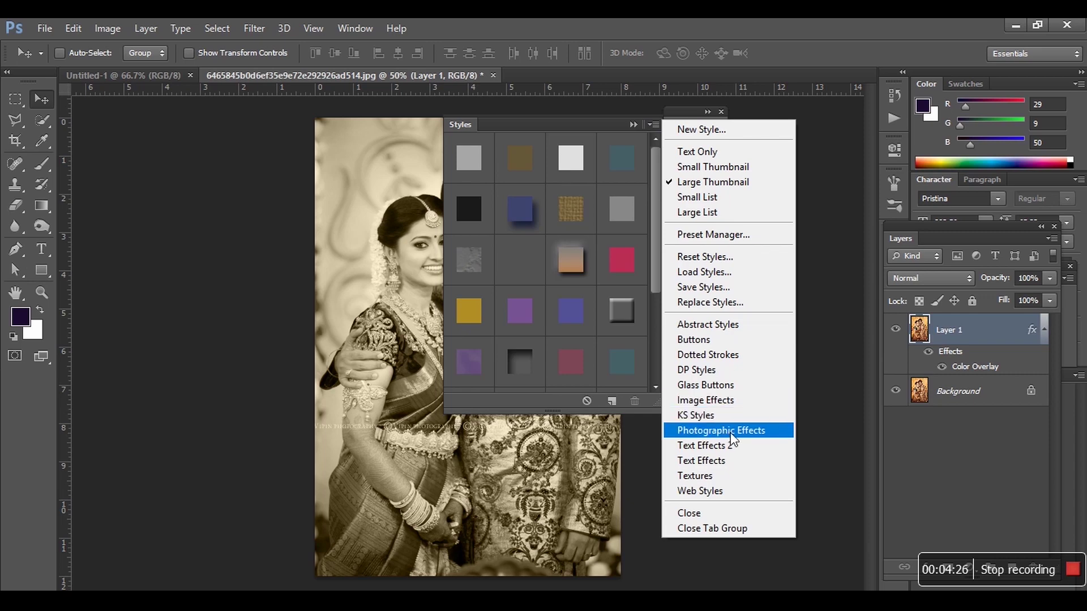
- Replace the style presets with the Image Effects library and restore the photo's full colour
left_click(733, 407)
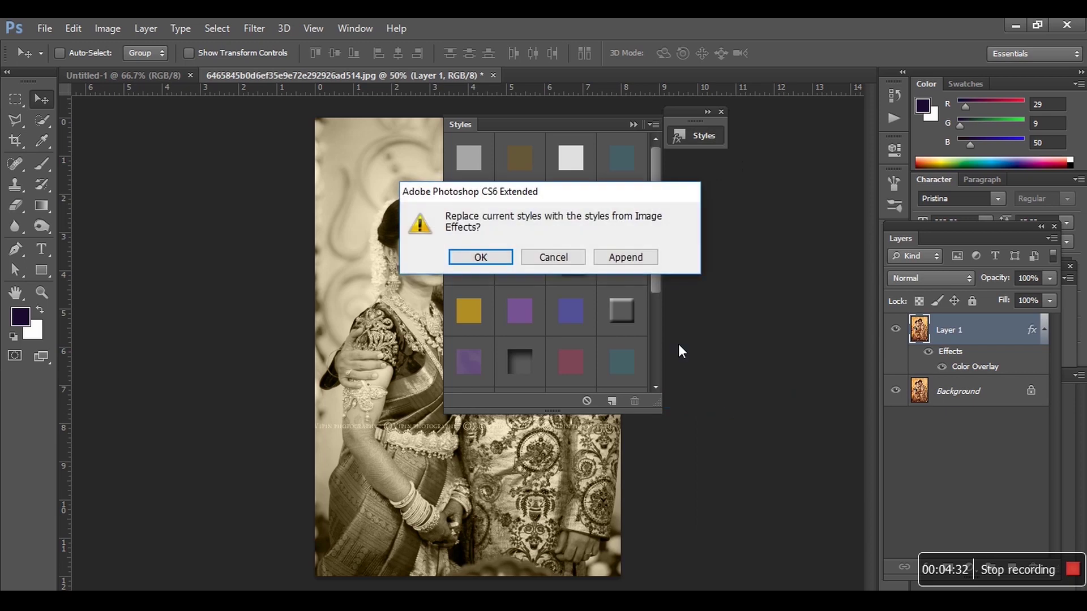
left_click(480, 255)
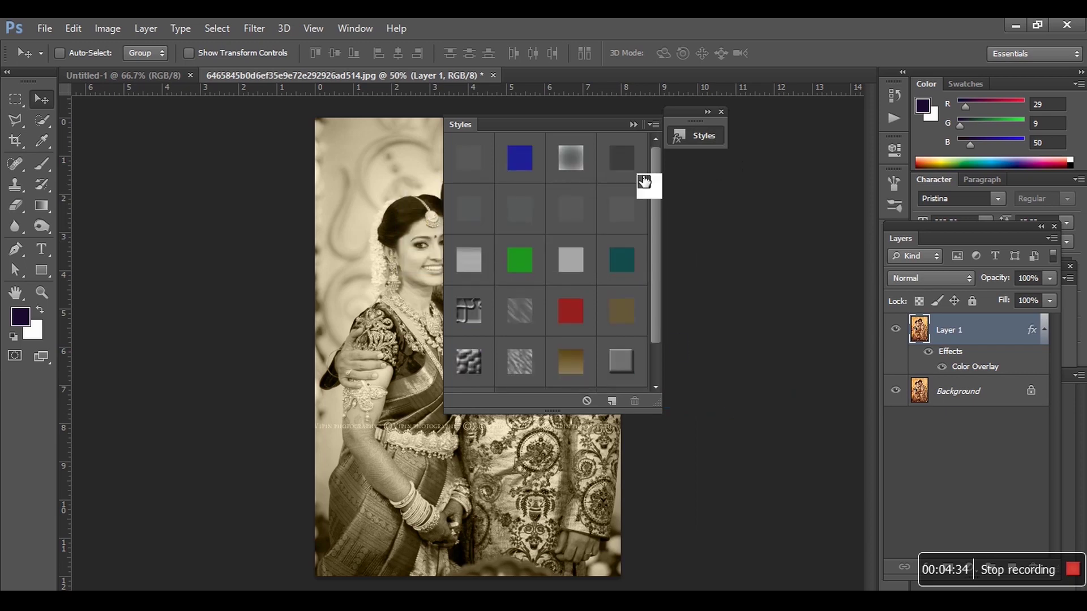
left_click_drag(580, 124, 749, 131)
left_click(799, 180)
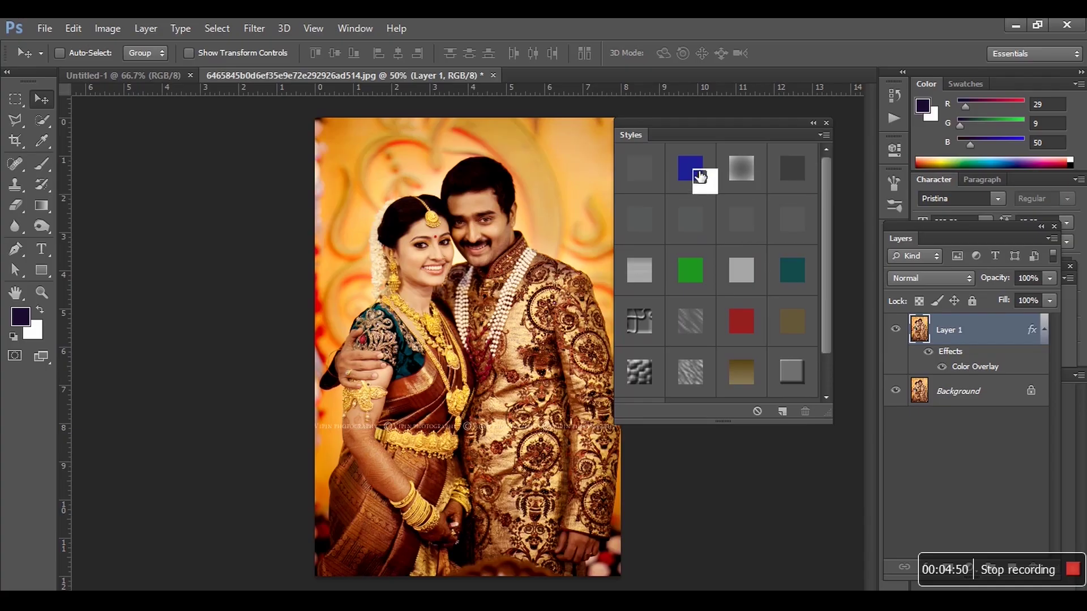
- Try purple, black-and-white, gradient, Fade - Vertical, colour overlay and tint Image Effects styles on the photo
left_click(701, 177)
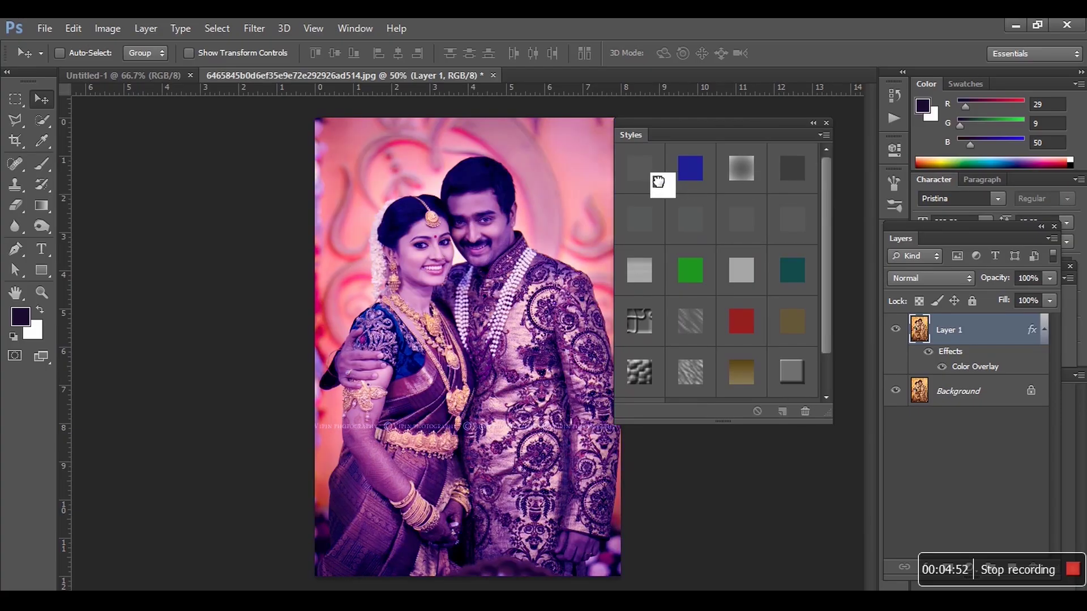
left_click(652, 177)
left_click(650, 232)
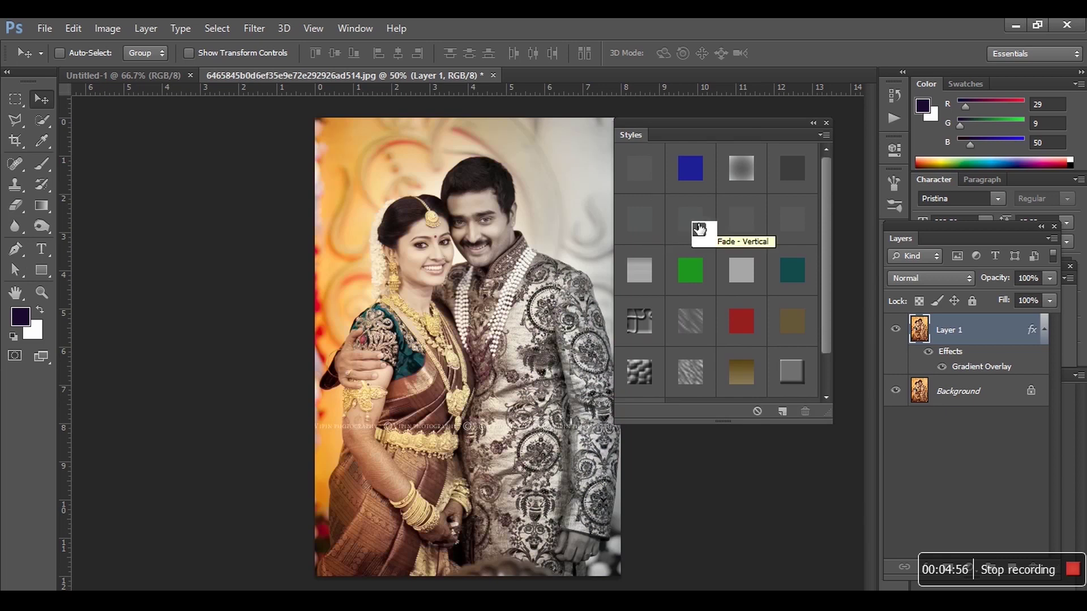
left_click(699, 229)
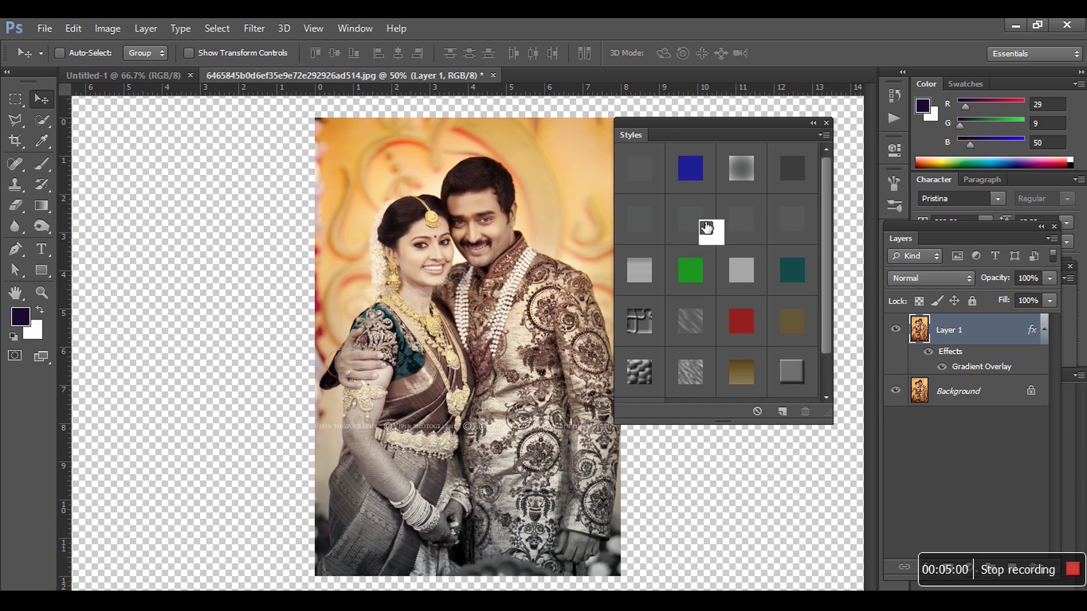
left_click(736, 229)
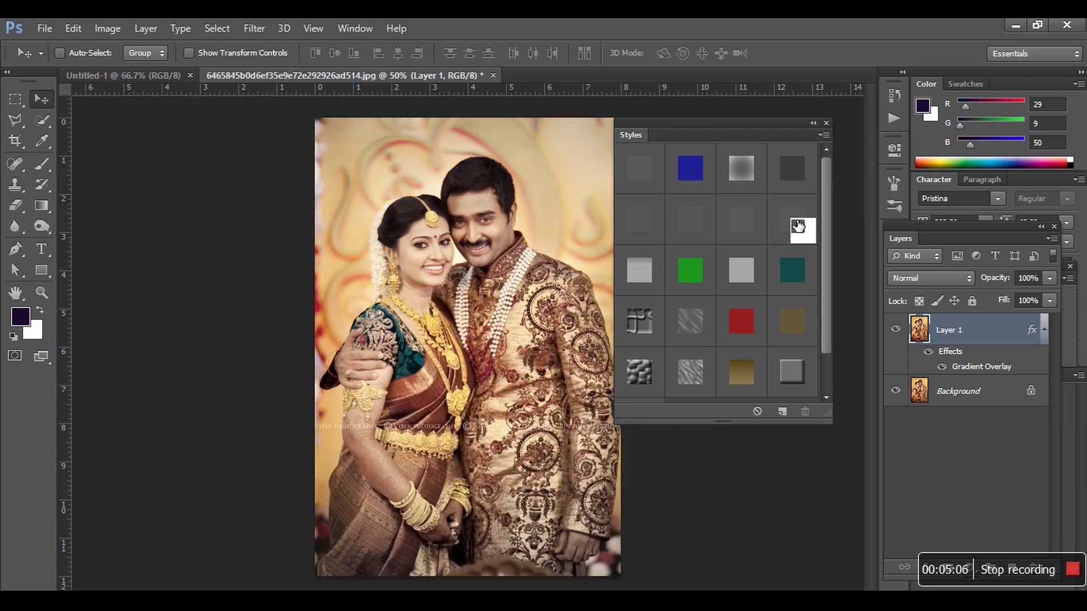
left_click(798, 227)
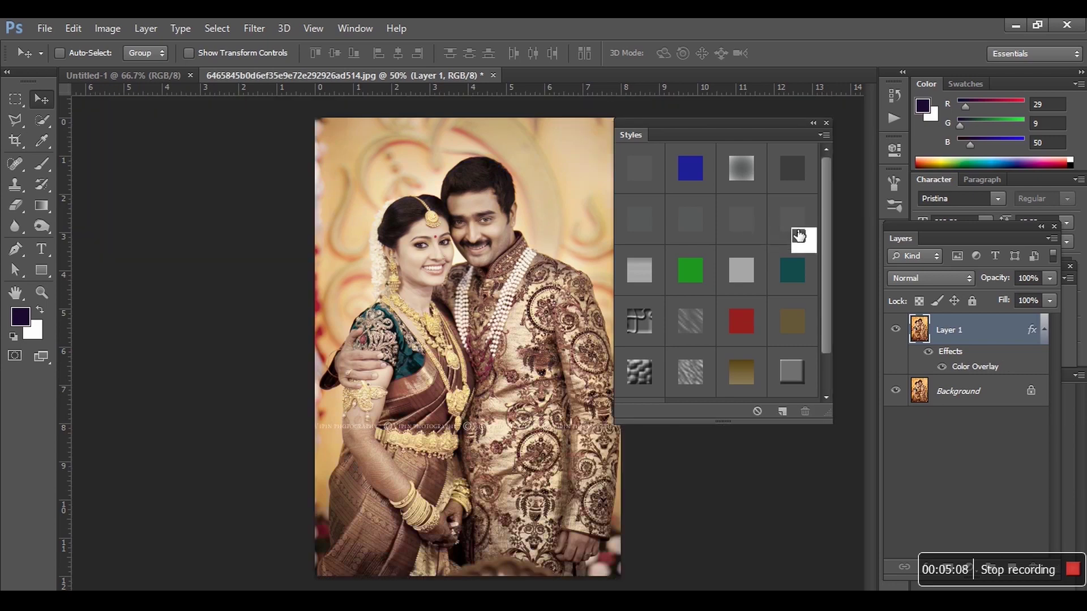
left_click(798, 287)
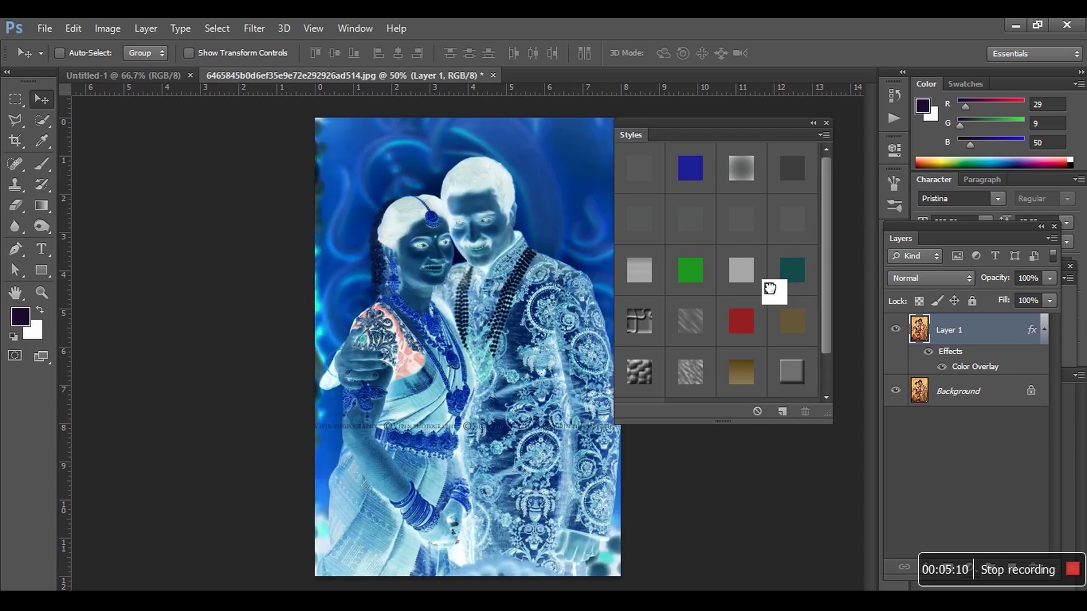
left_click(670, 281)
left_click(650, 283)
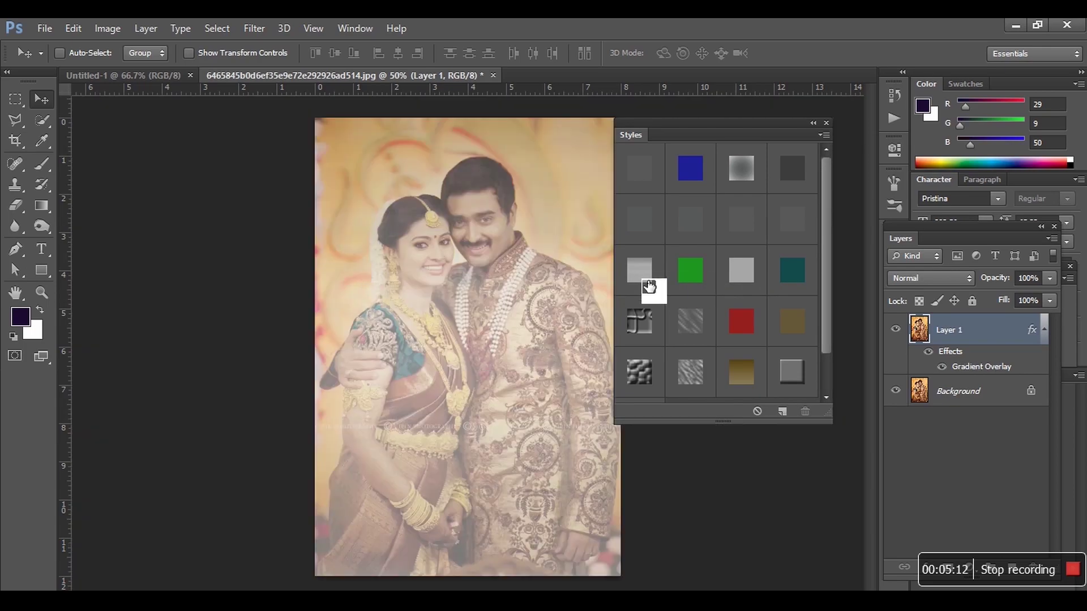
- Try puzzle, pattern, tint and texture styles, finishing with the pale Reflection satin style
left_click(648, 328)
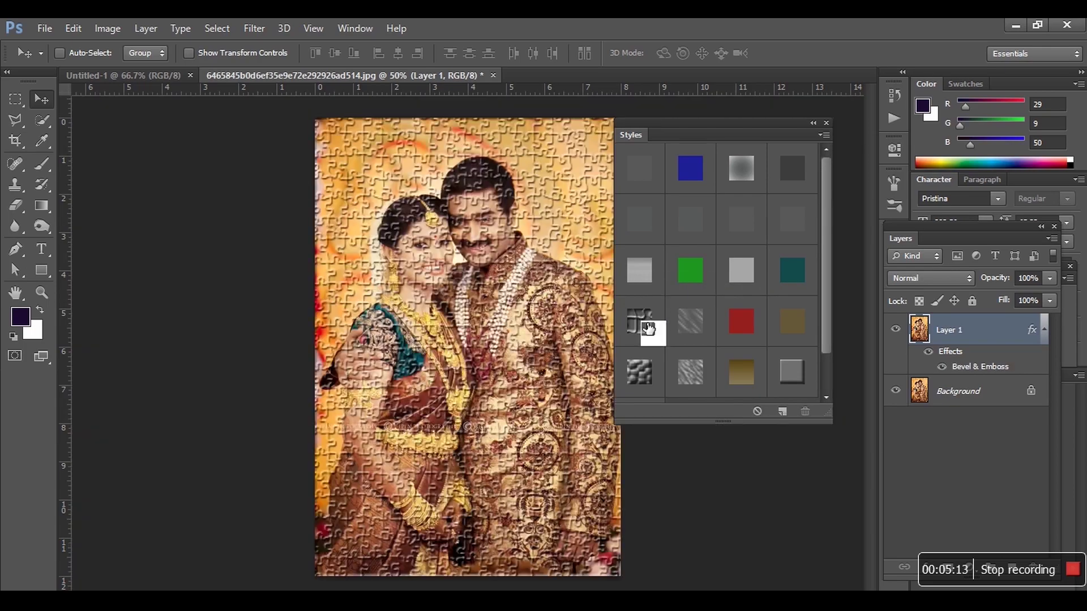
left_click(695, 328)
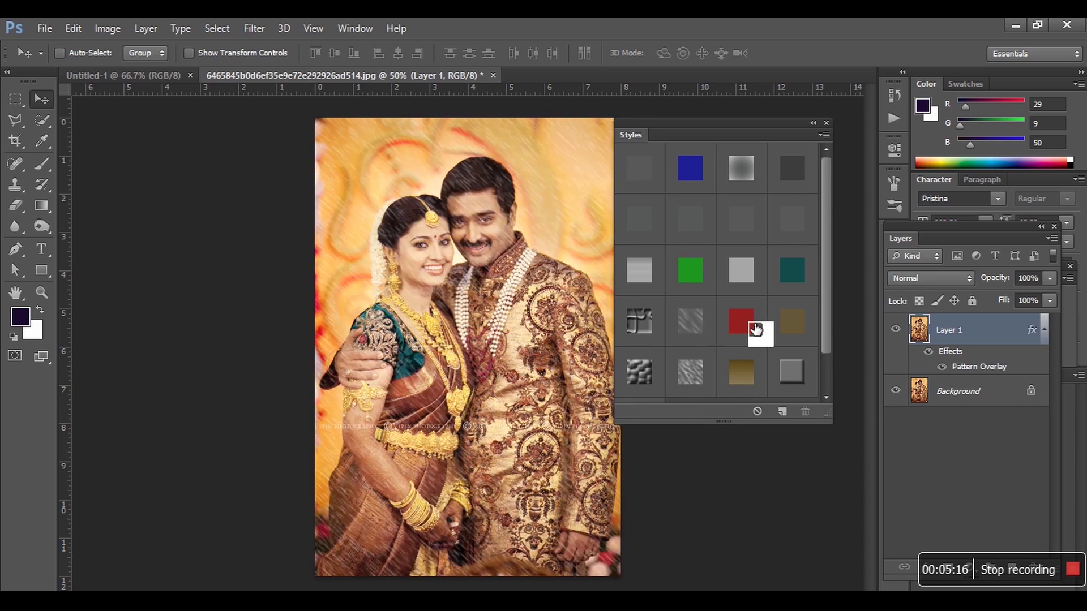
left_click(758, 332)
left_click(794, 333)
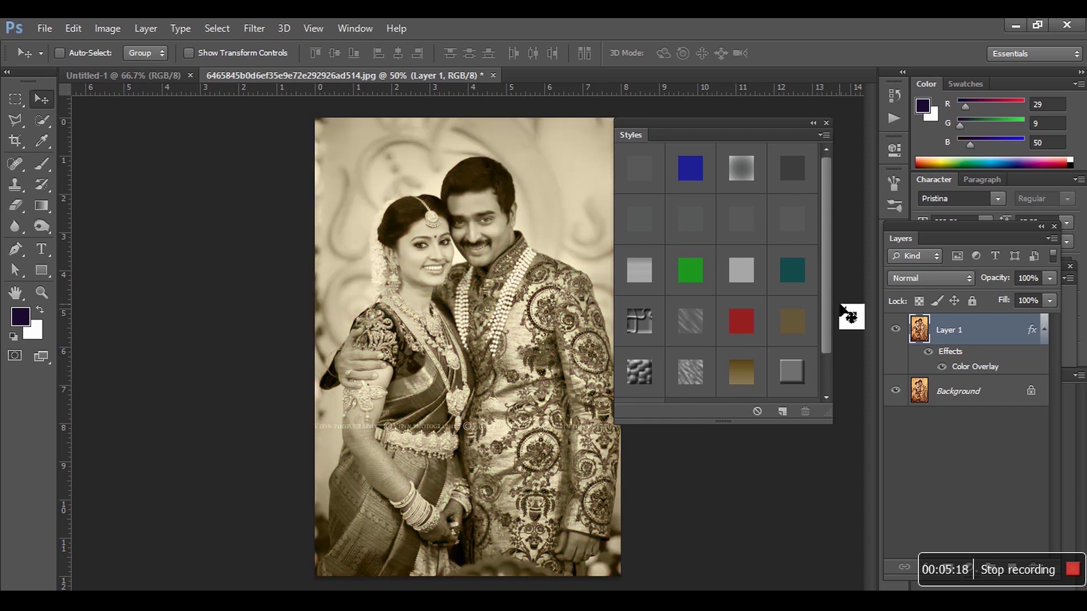
scroll(824, 264, "down", 1)
left_click(754, 335)
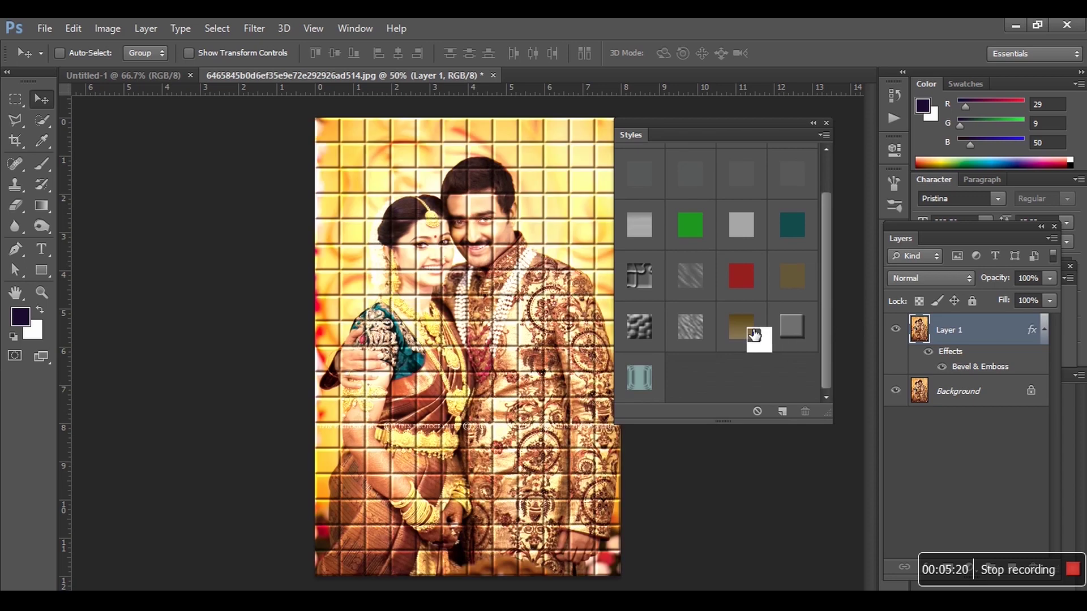
left_click(705, 336)
left_click(648, 335)
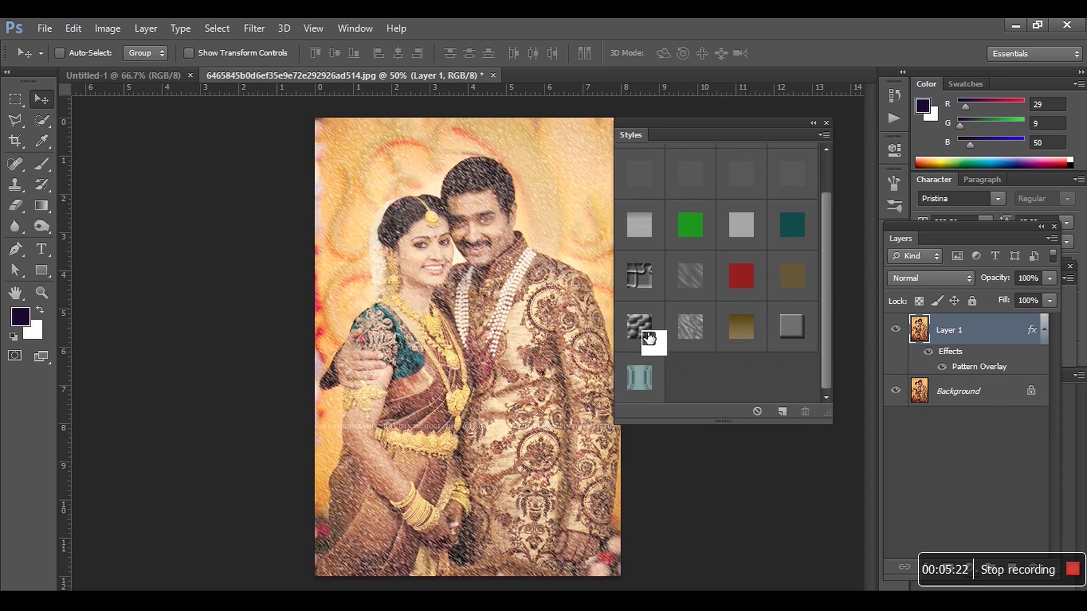
left_click(638, 380)
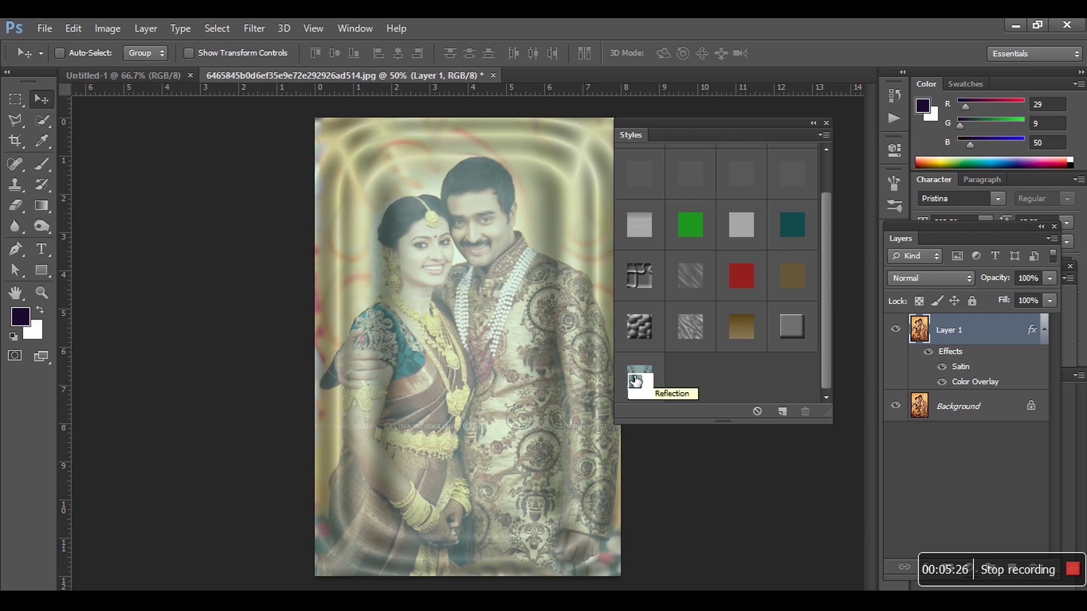
scroll(826, 285, "up", 1)
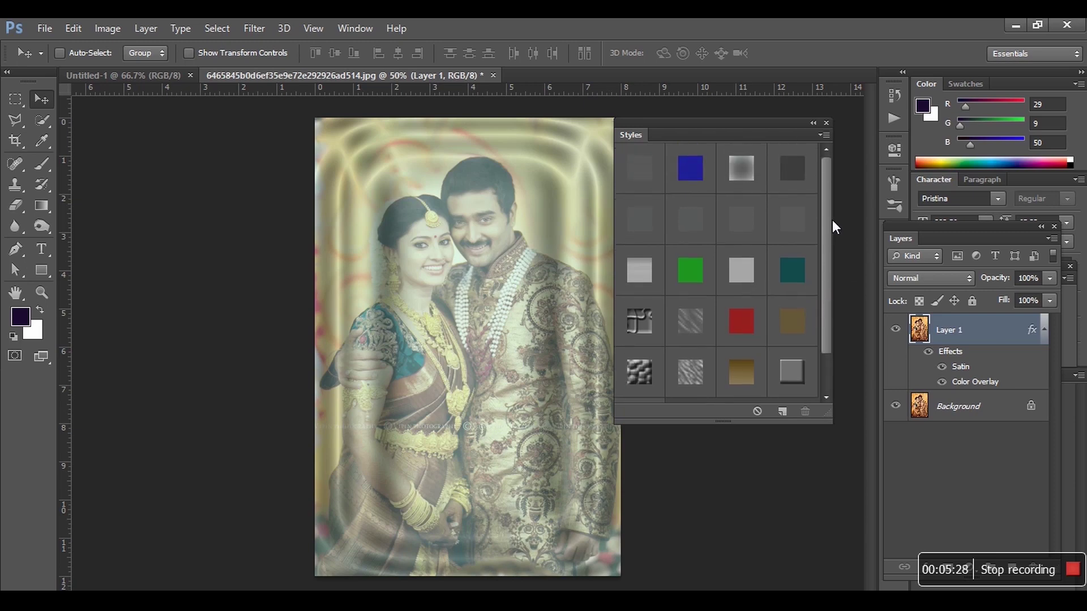
left_click(823, 136)
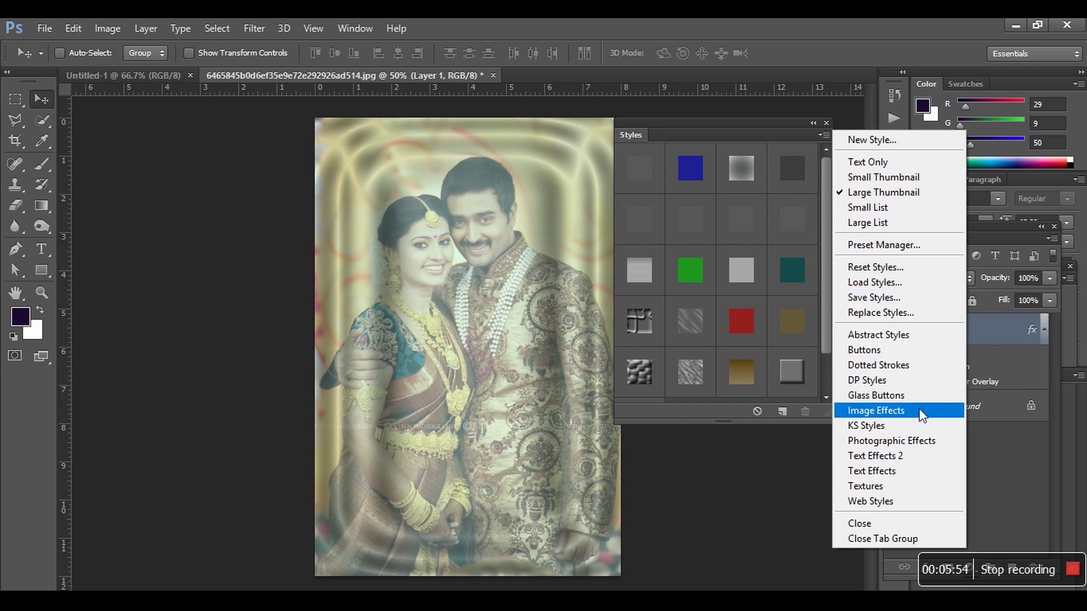
- Load the Photographic Effects styles and apply blue-grey monochrome, then cream sepia toning
left_click(923, 443)
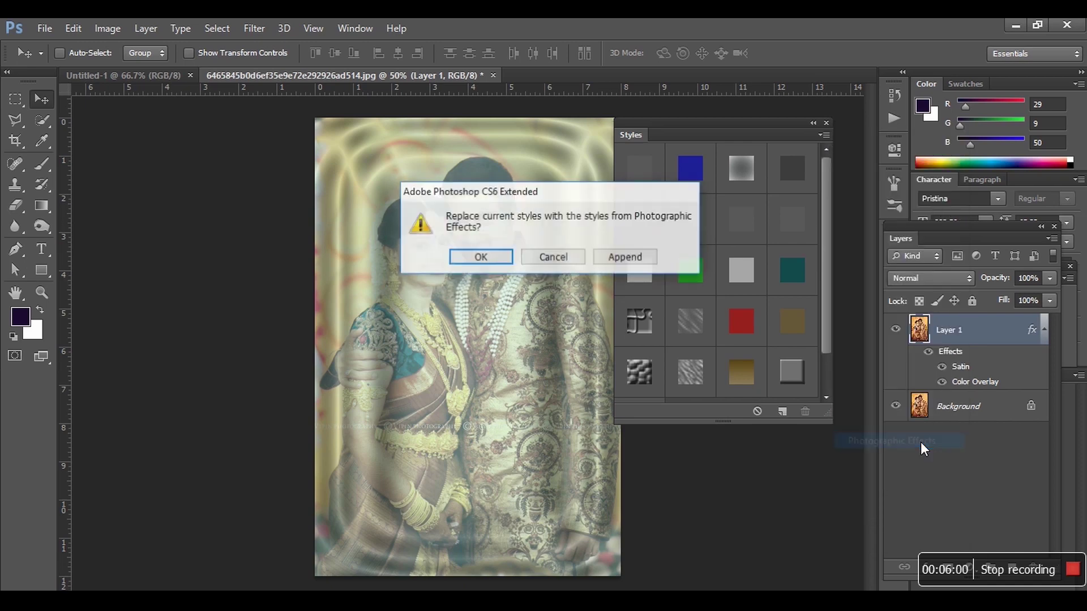
left_click(480, 256)
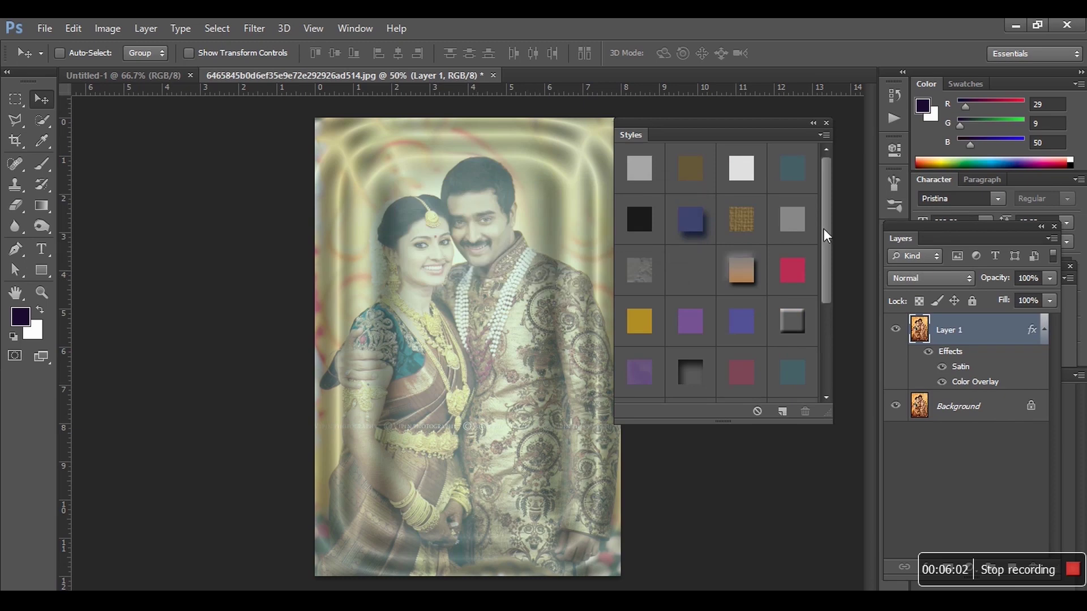
left_click(803, 175)
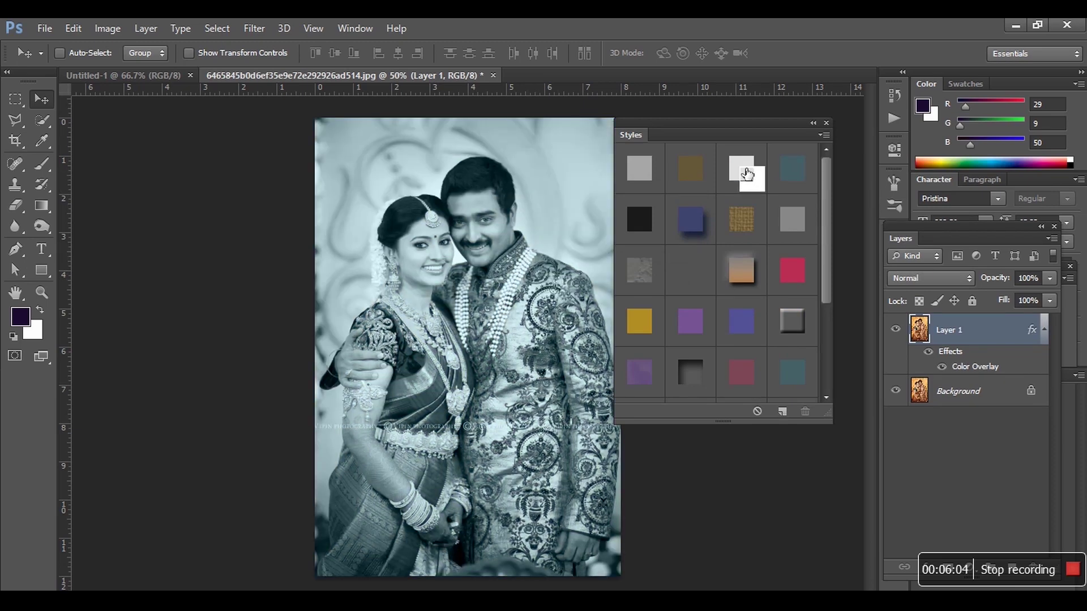
left_click(741, 172)
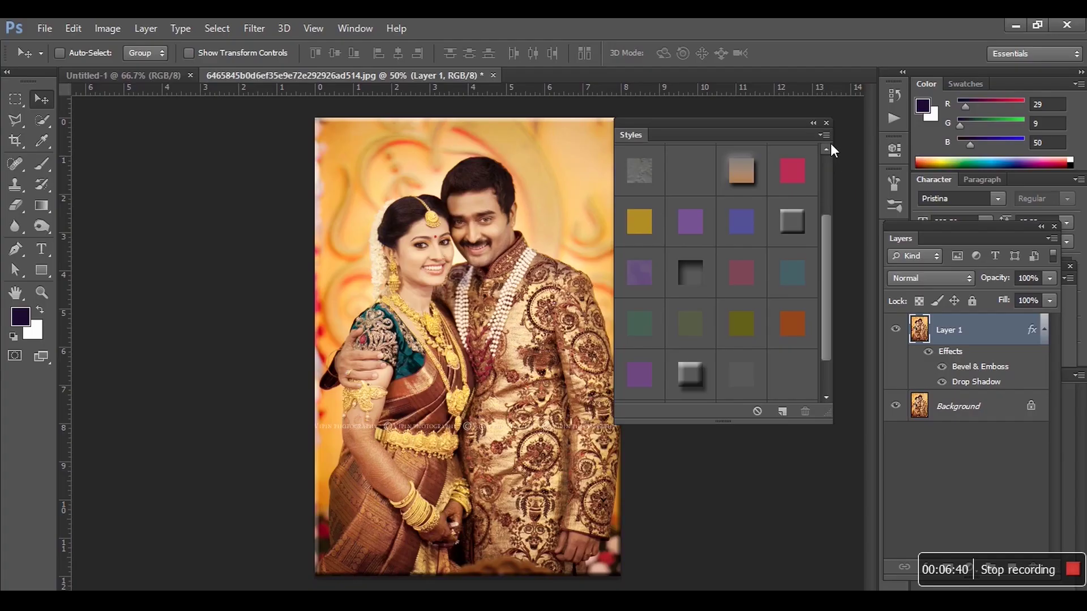
- Dismiss the style library menu, switch to the Untitled-1 document and pick the Type tool
left_click(827, 134)
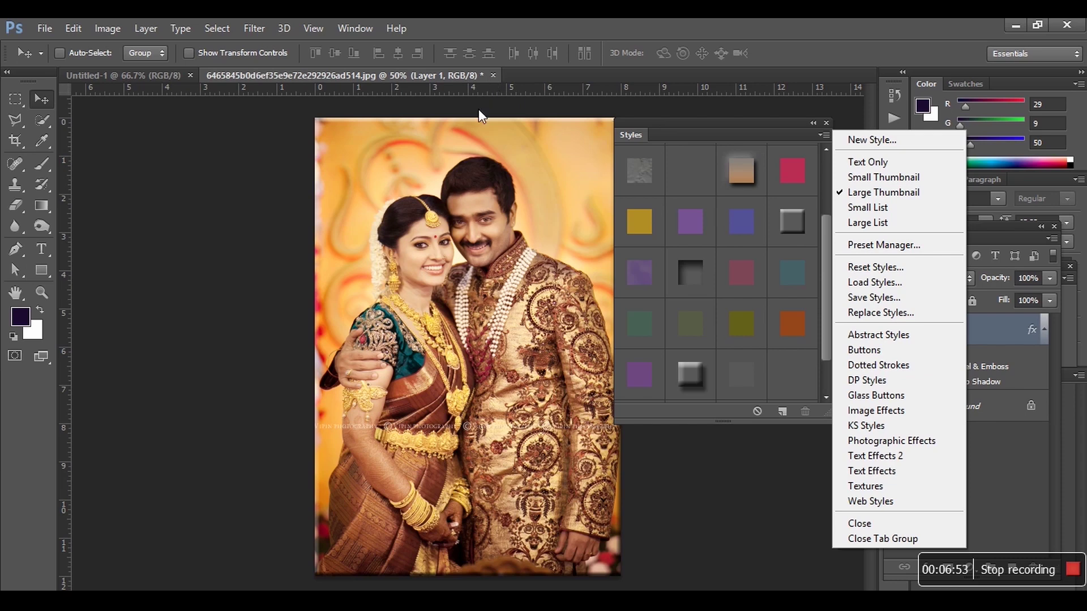
left_click(466, 175)
key("ctrl+Tab")
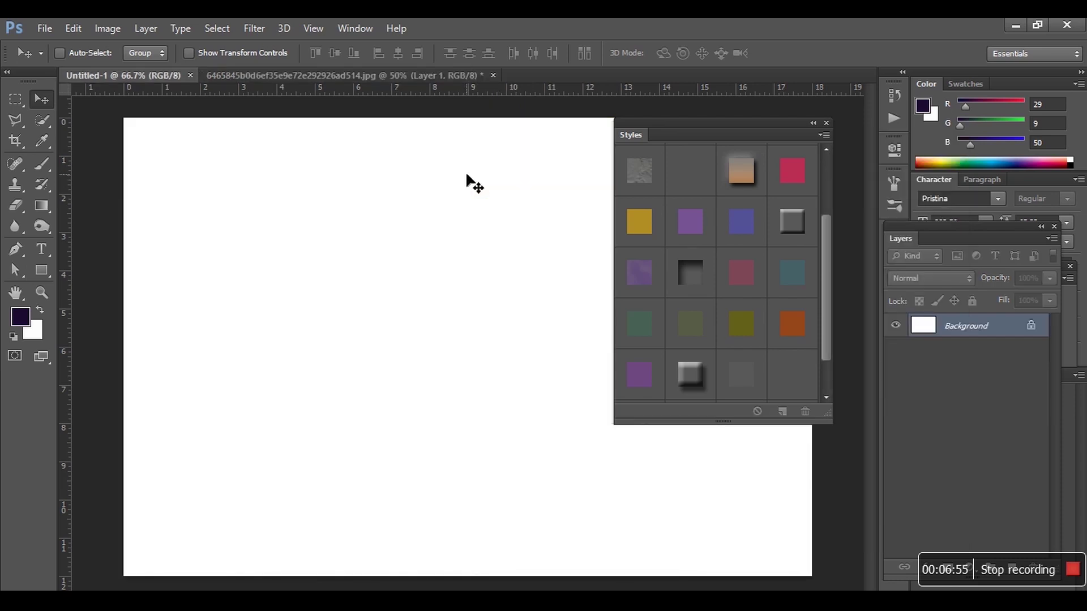
key("t")
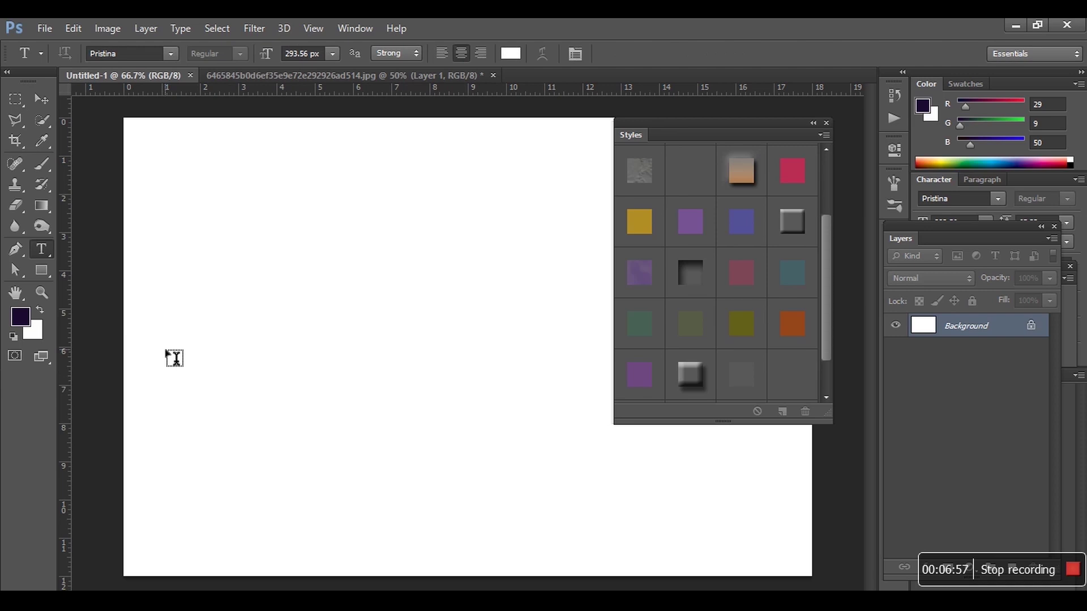
- Start a text layer on the blank canvas and set the typed text's colour to black
left_click(166, 351)
type("Hi")
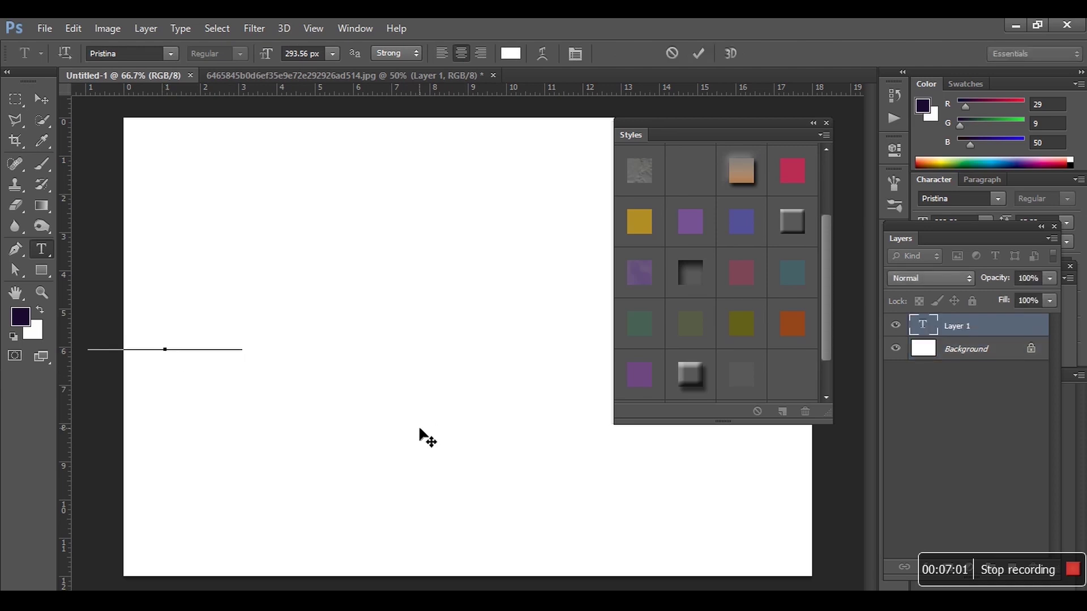
key("ctrl+a")
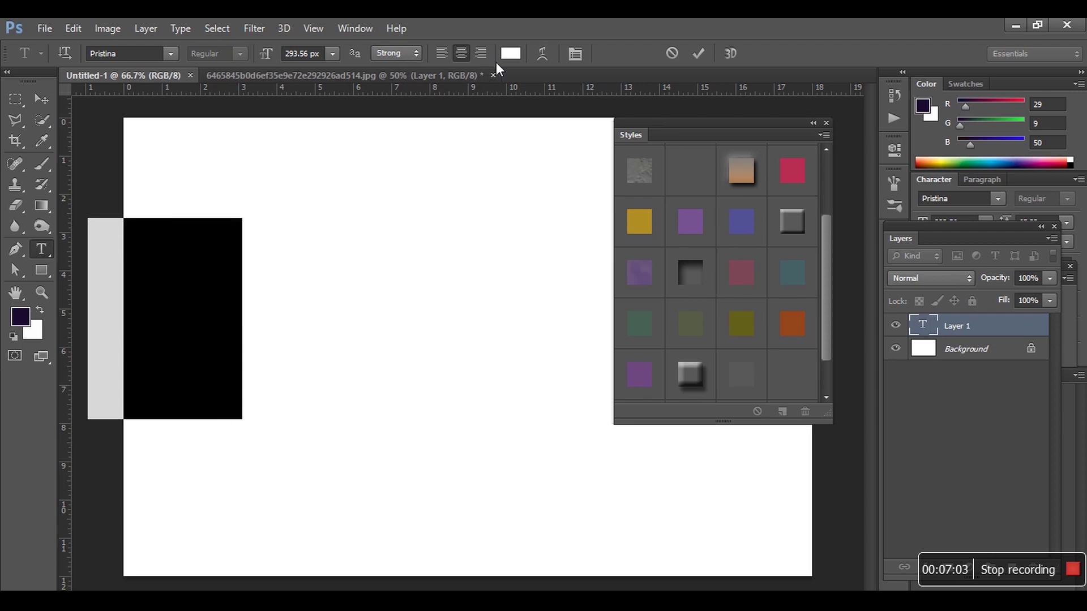
left_click(511, 54)
left_click_drag(745, 354, 885, 417)
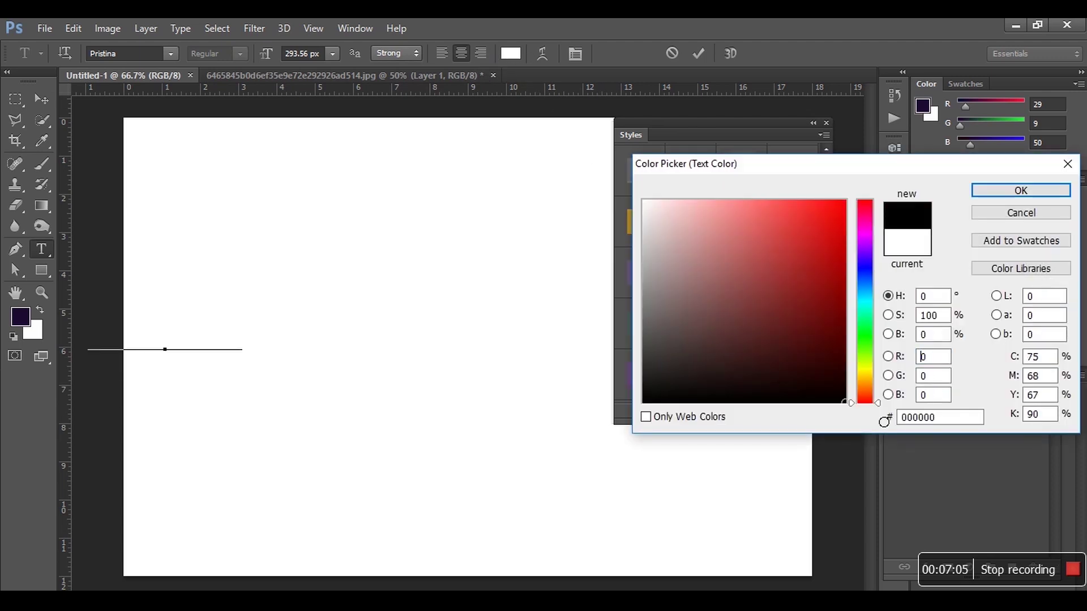
left_click(996, 190)
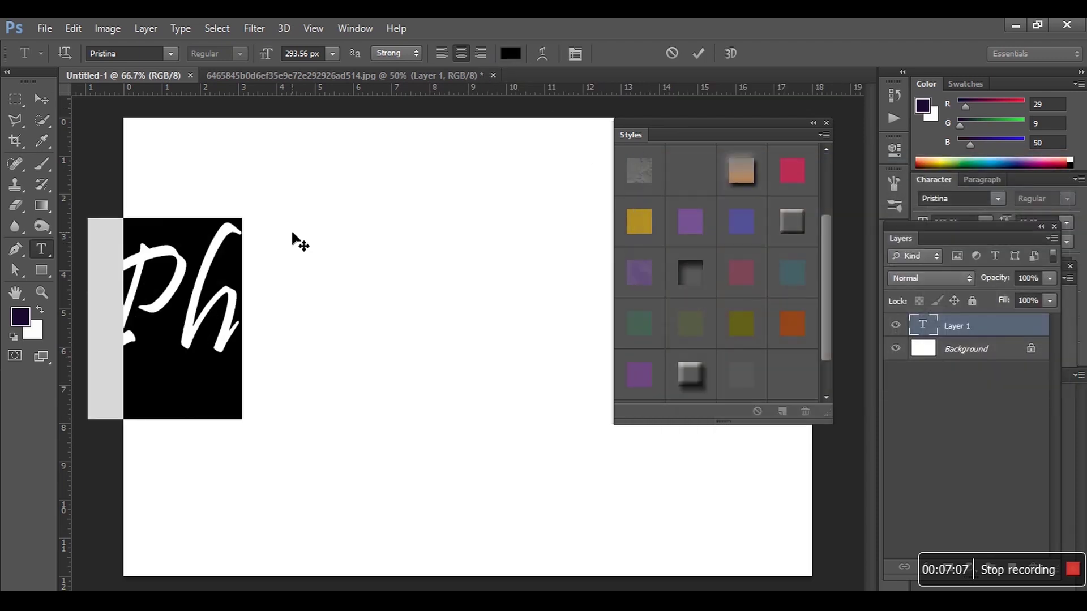
- Complete the word 'Photoshop', left-align it and commit the text layer
left_click(254, 319)
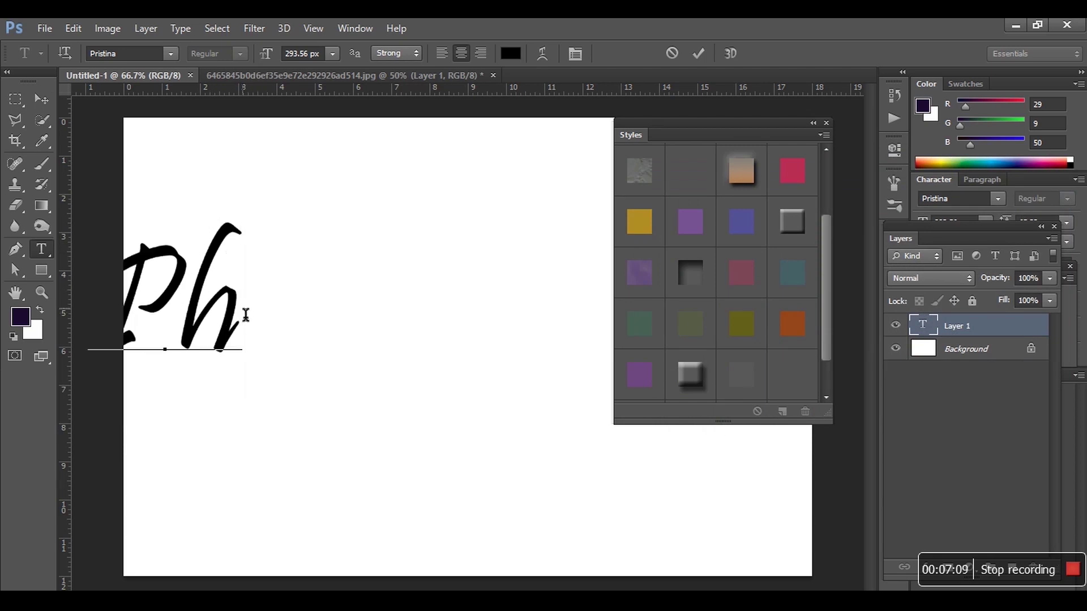
type("oto")
type("shop")
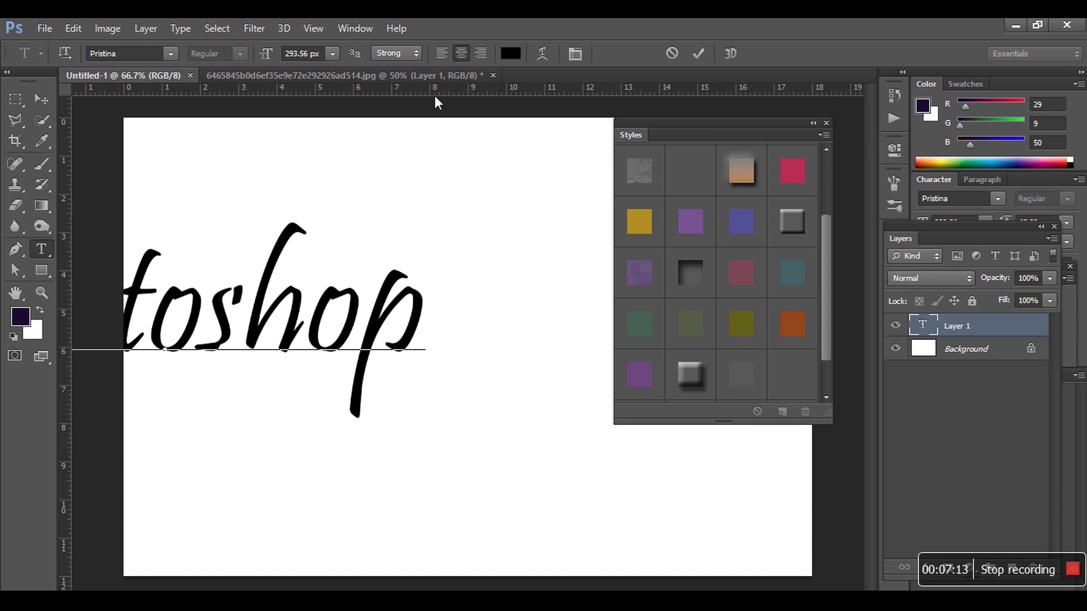
left_click(442, 54)
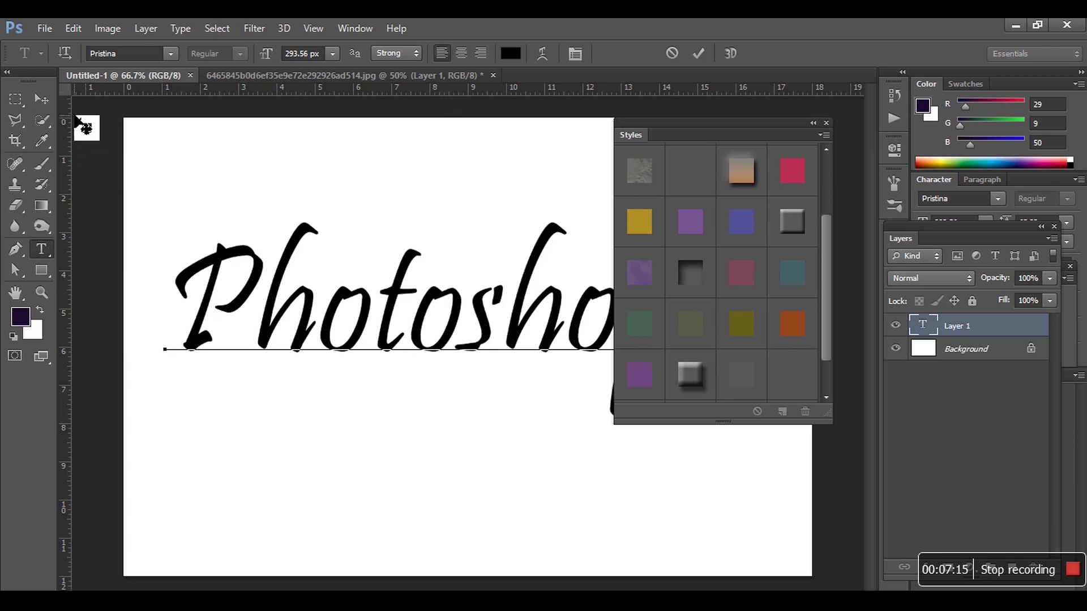
left_click(41, 99)
left_click_drag(711, 124, 837, 199)
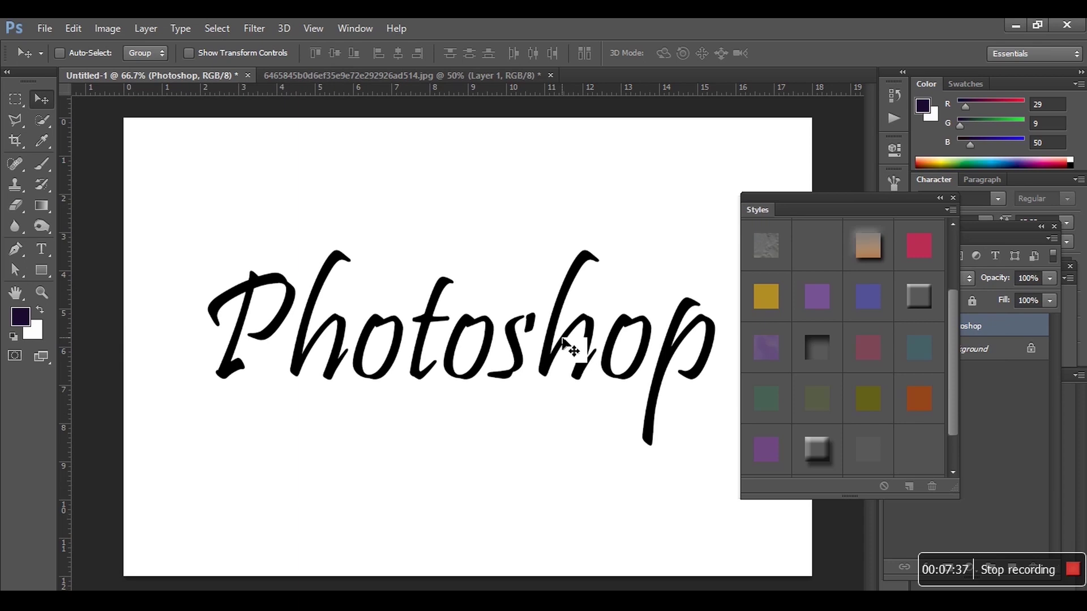
left_click(949, 209)
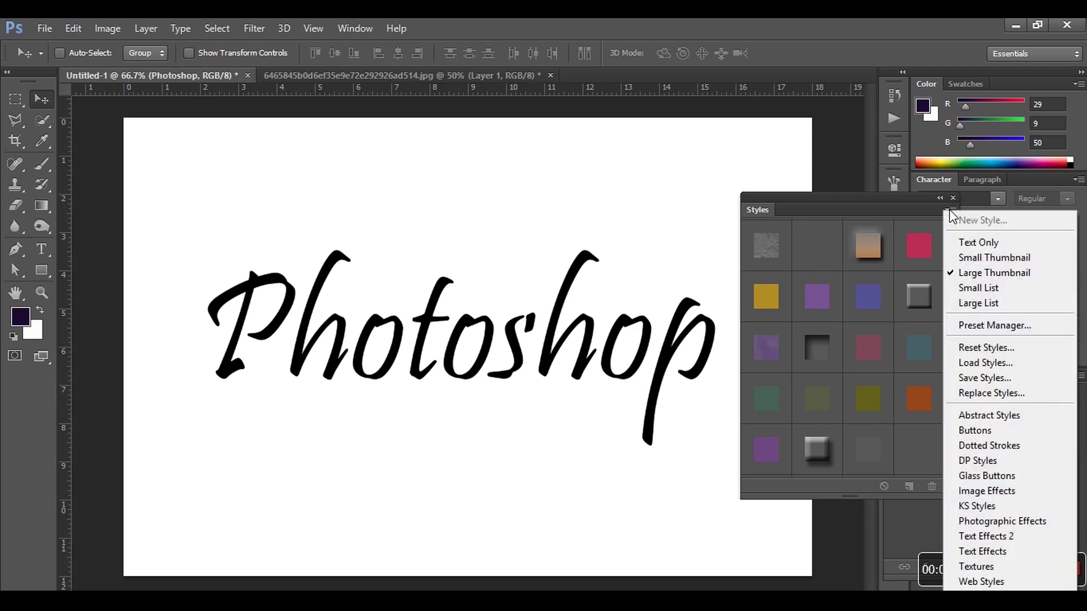
- Replace the current styles with the Text Effects set, then enlarge and dock the Styles panel beside the canvas
left_click(1017, 553)
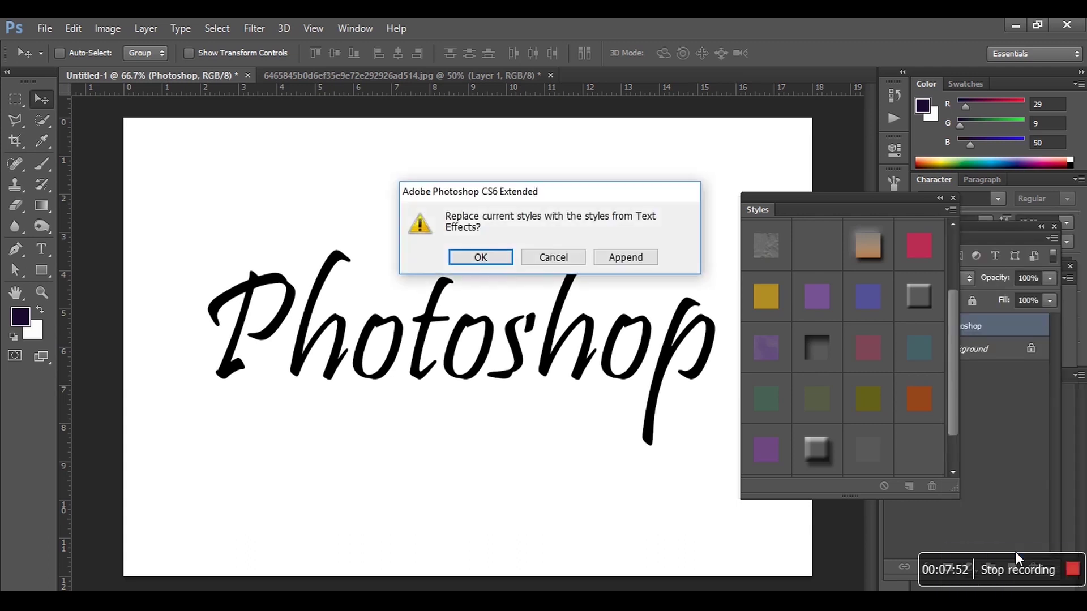
left_click(485, 259)
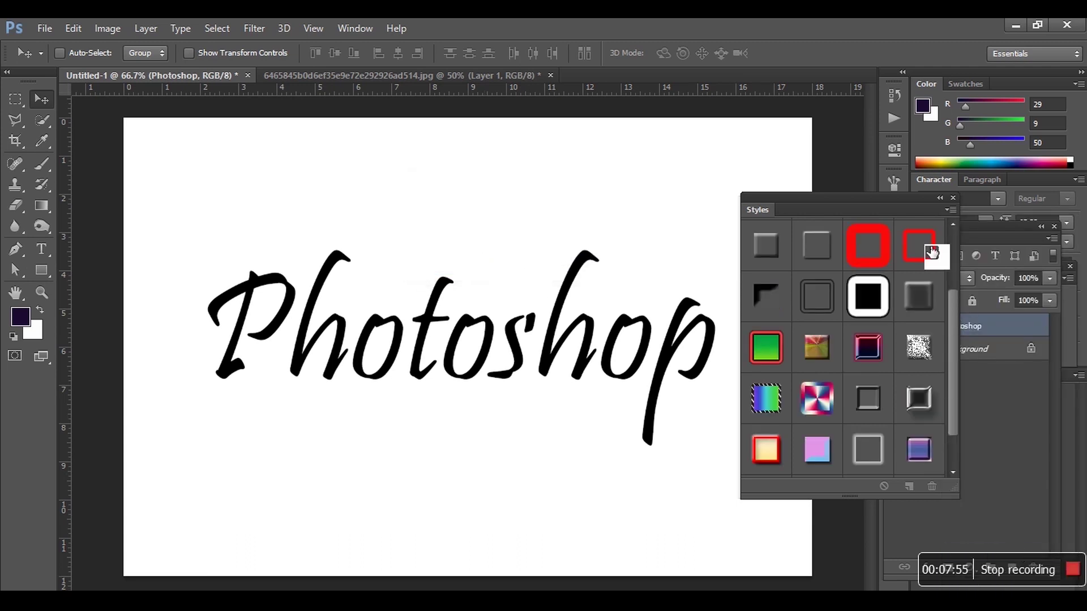
left_click_drag(874, 201, 846, 152)
left_click_drag(928, 447, 934, 559)
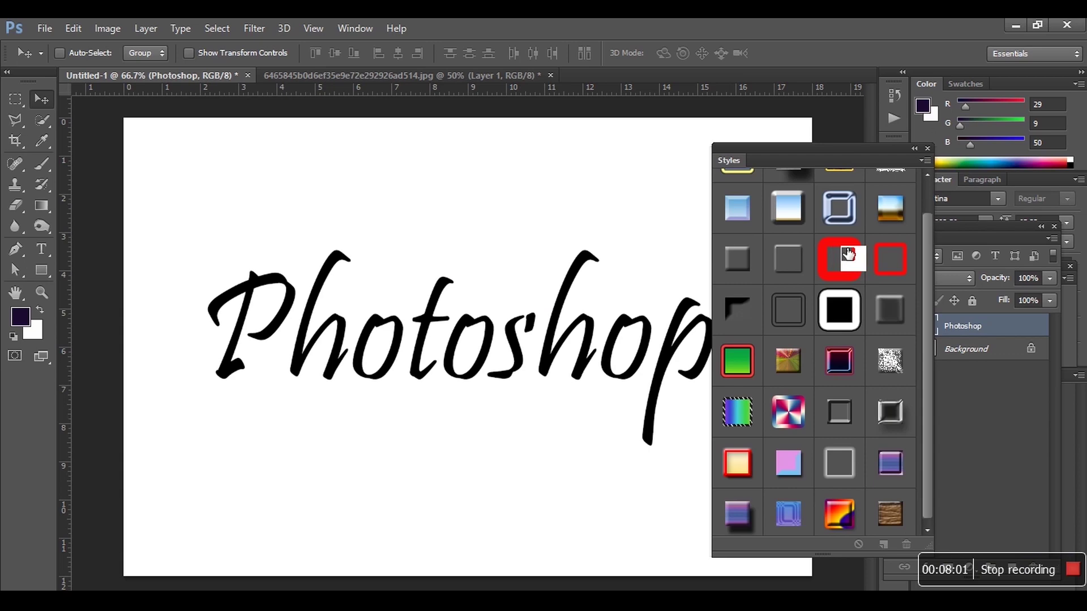
left_click_drag(928, 249, 890, 197)
mouse_move(857, 150)
left_mouse_down()
mouse_move(869, 145)
mouse_move(868, 159)
left_mouse_up()
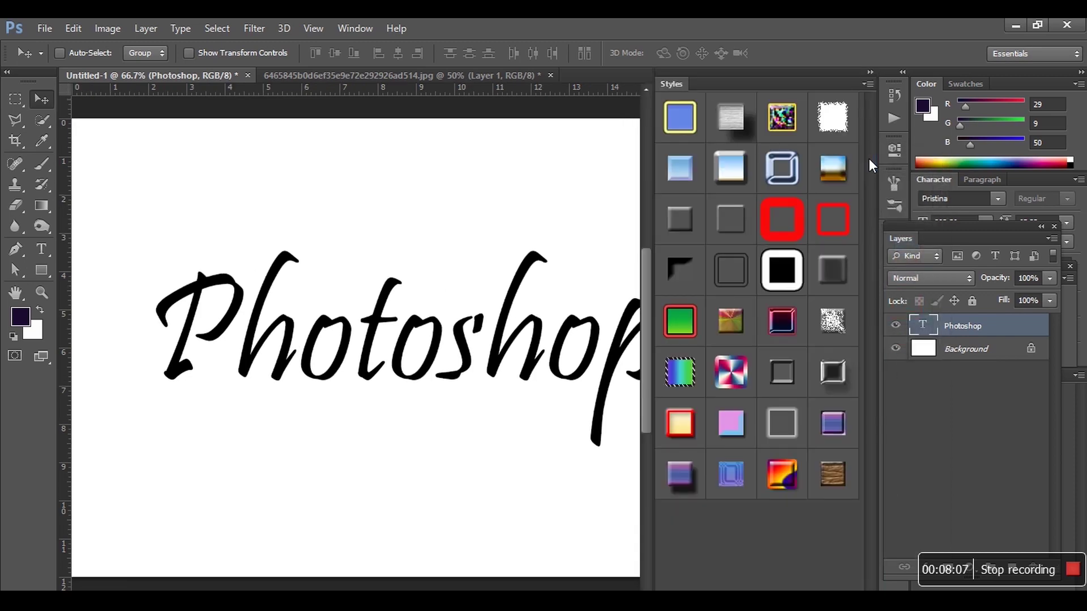
- Try white, multicolour pattern, brushed-metal, blue-with-yellow-outline and light-blue gradient styles on the text
left_click(834, 138)
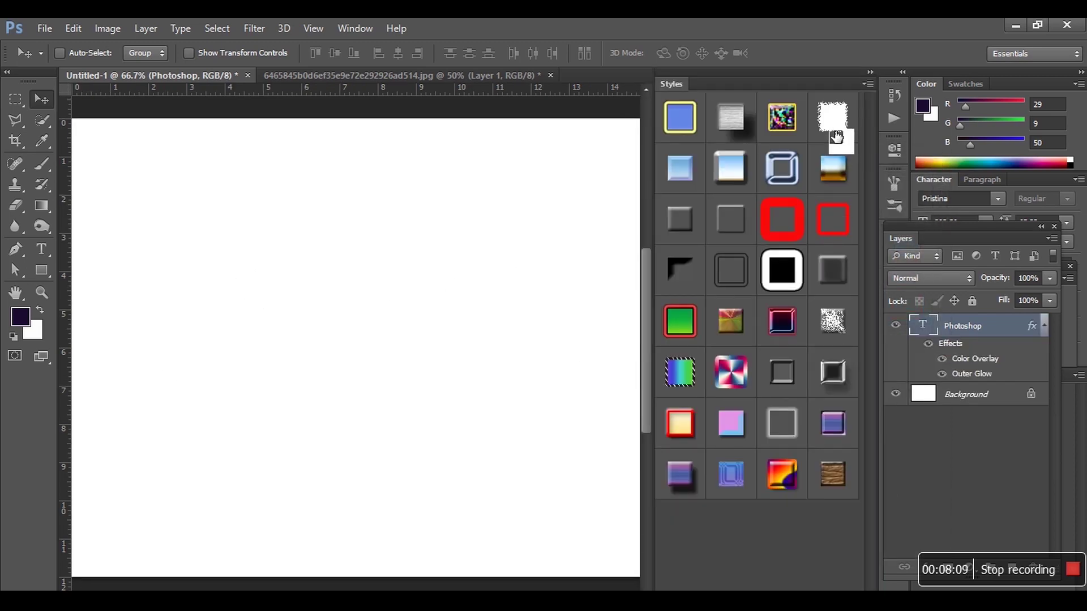
left_click(786, 133)
left_click_drag(736, 84, 819, 106)
left_click(819, 152)
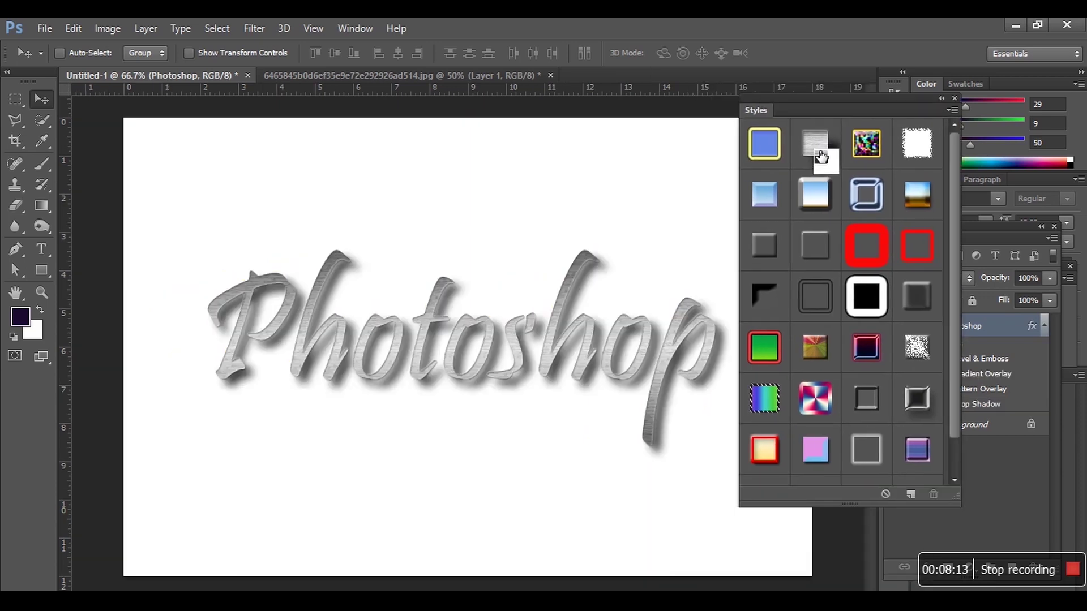
left_click(765, 145)
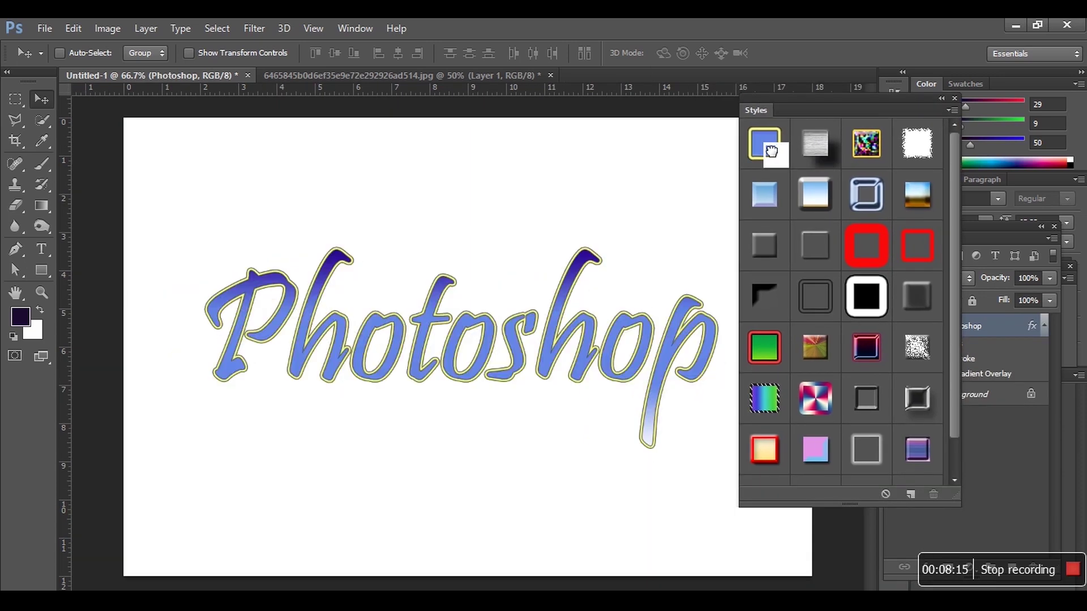
left_click(774, 197)
- Try stroke, chrome, red outline and emboss styles, ending on black strokes with shadow, then return to the wedding photo
left_click(821, 205)
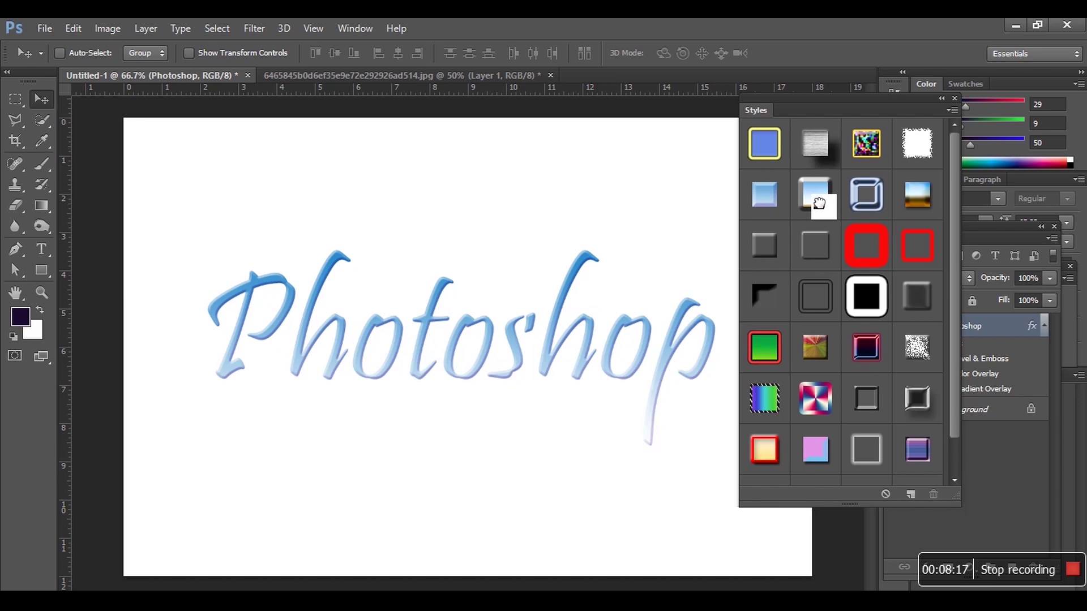
left_click(875, 199)
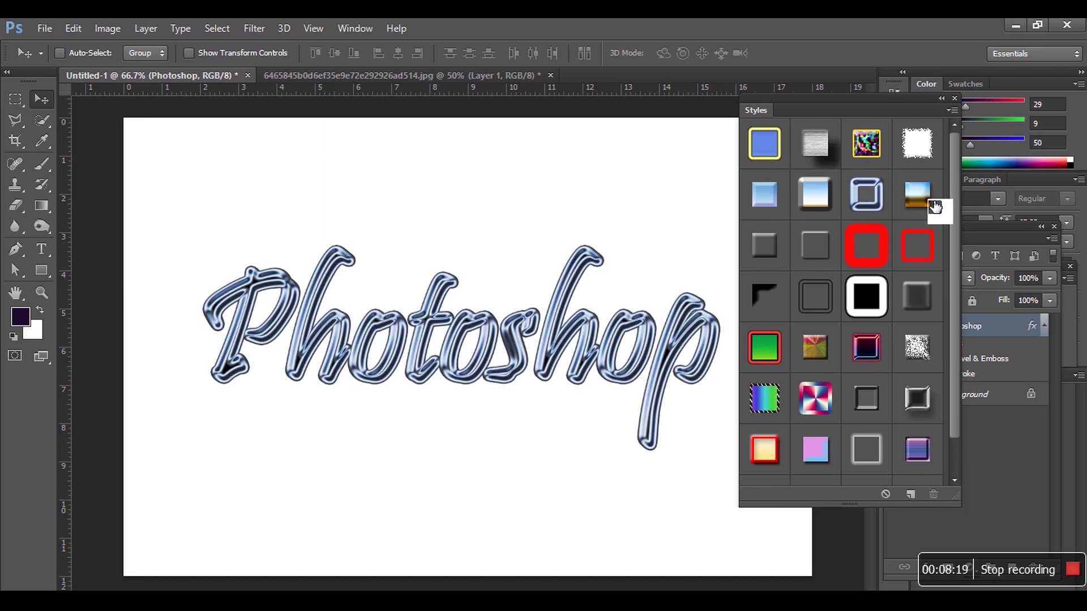
left_click(928, 245)
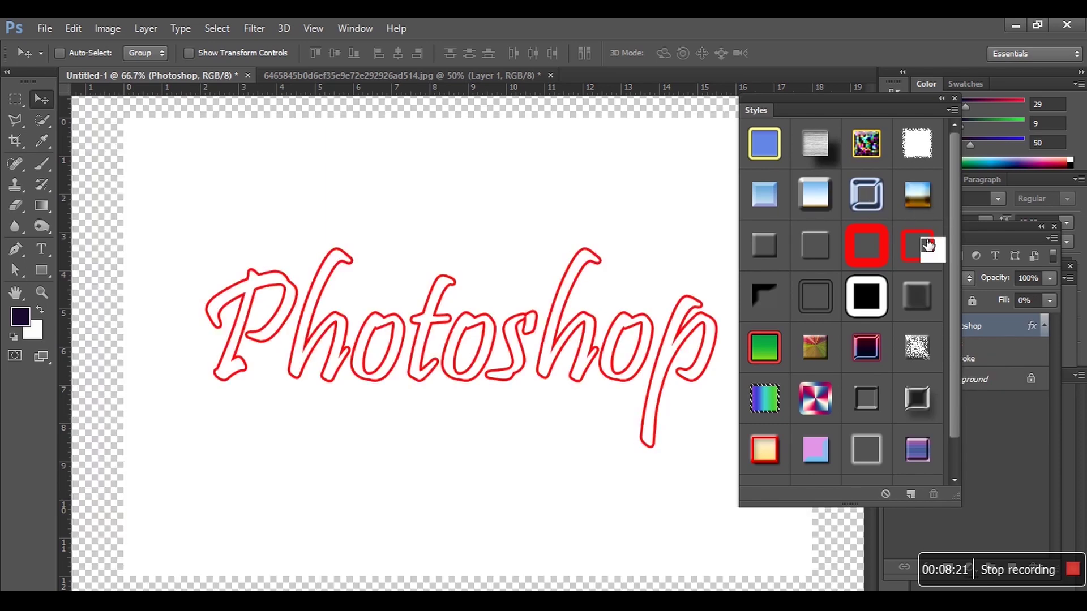
left_click(865, 244)
left_click(801, 253)
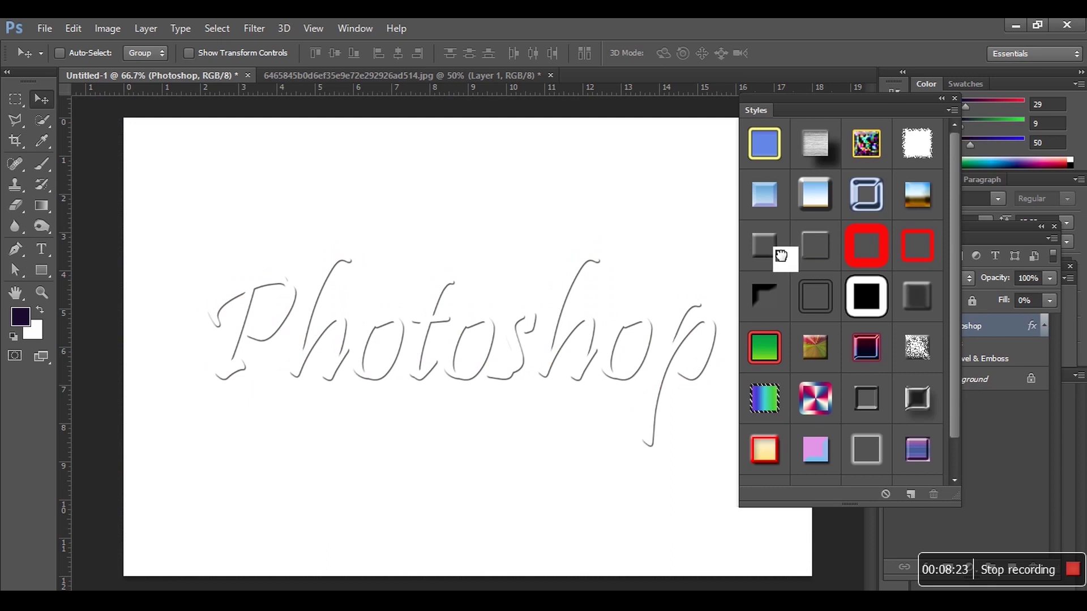
left_click(778, 316)
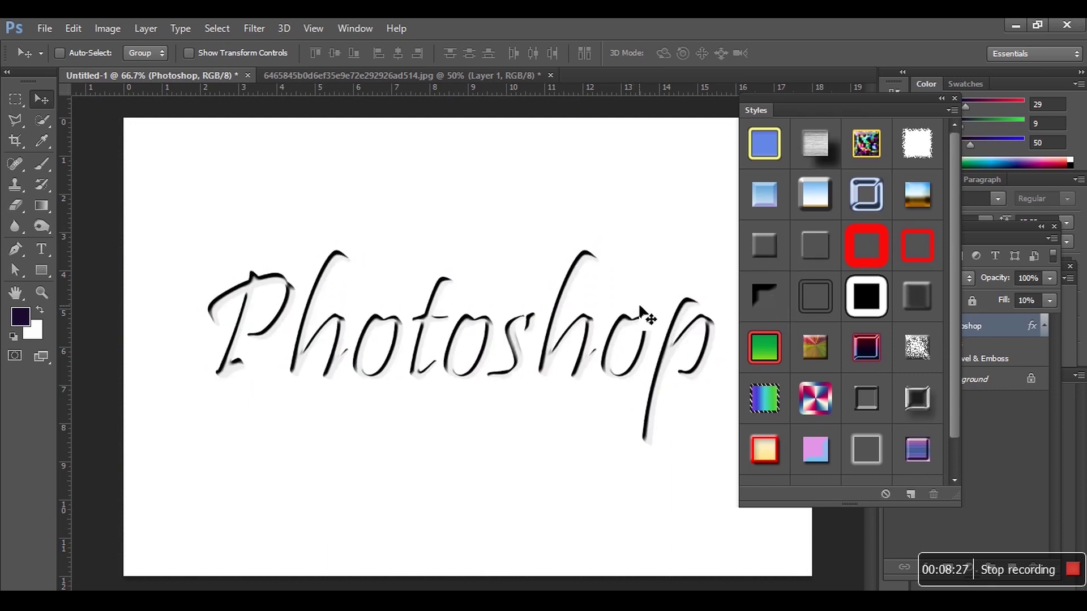
key("ctrl+Tab")
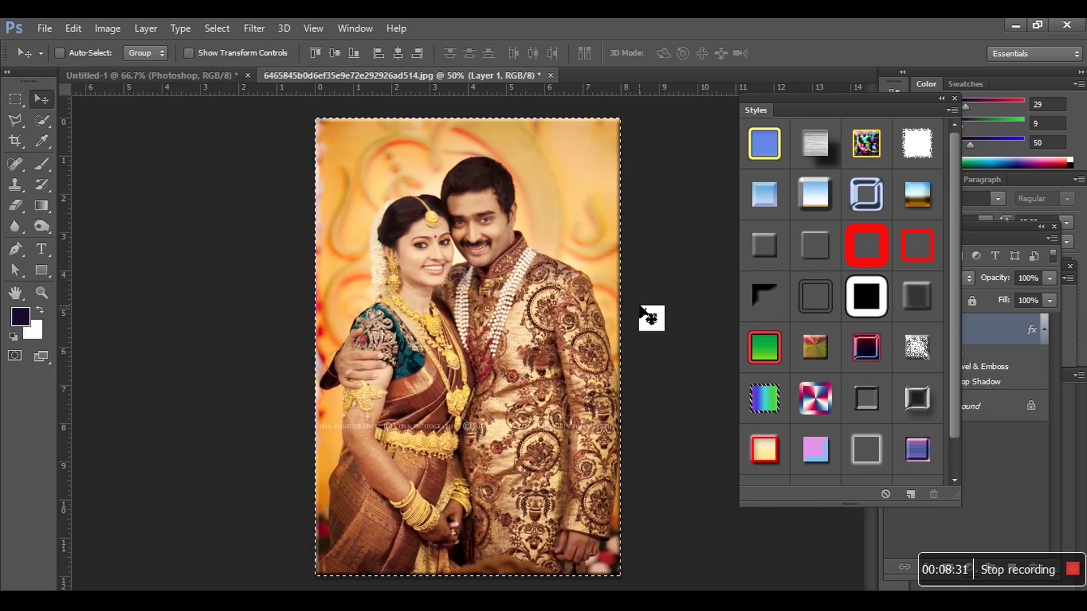
- Paste the wedding photo into Untitled-1 as Layer 1, placed beneath the Photoshop text layer
key("ctrl+Tab")
key("ctrl+v")
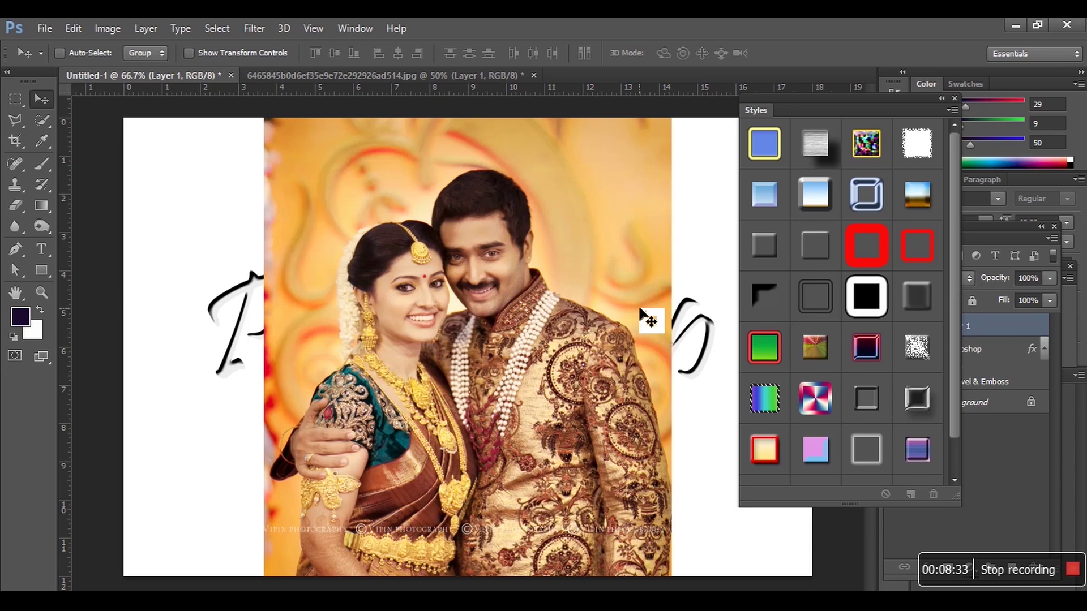
left_click_drag(872, 105, 790, 111)
left_click_drag(988, 327, 414, 213)
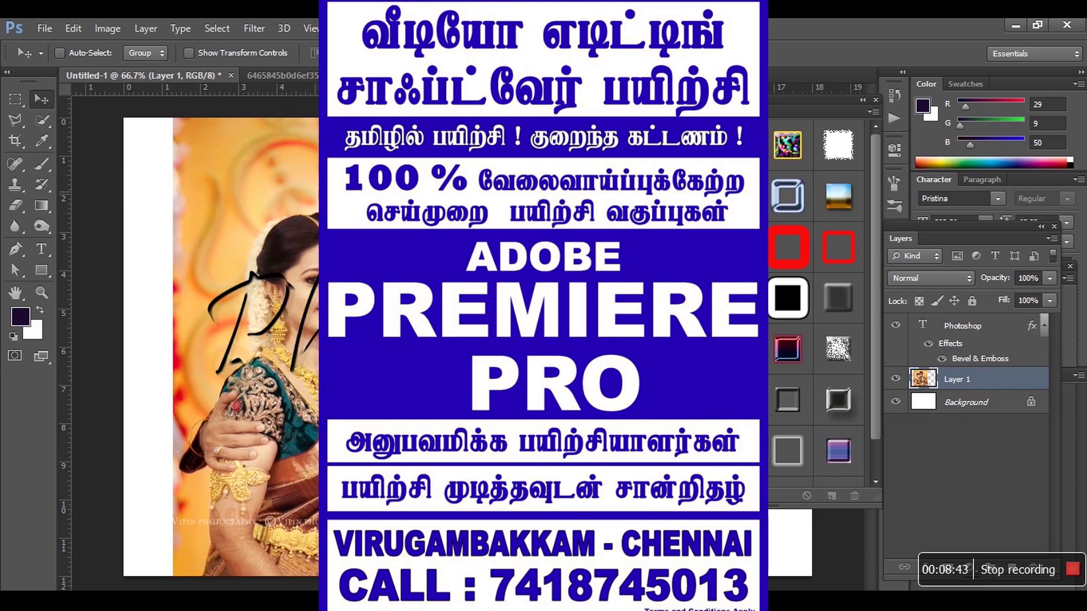
key("ctrl+t")
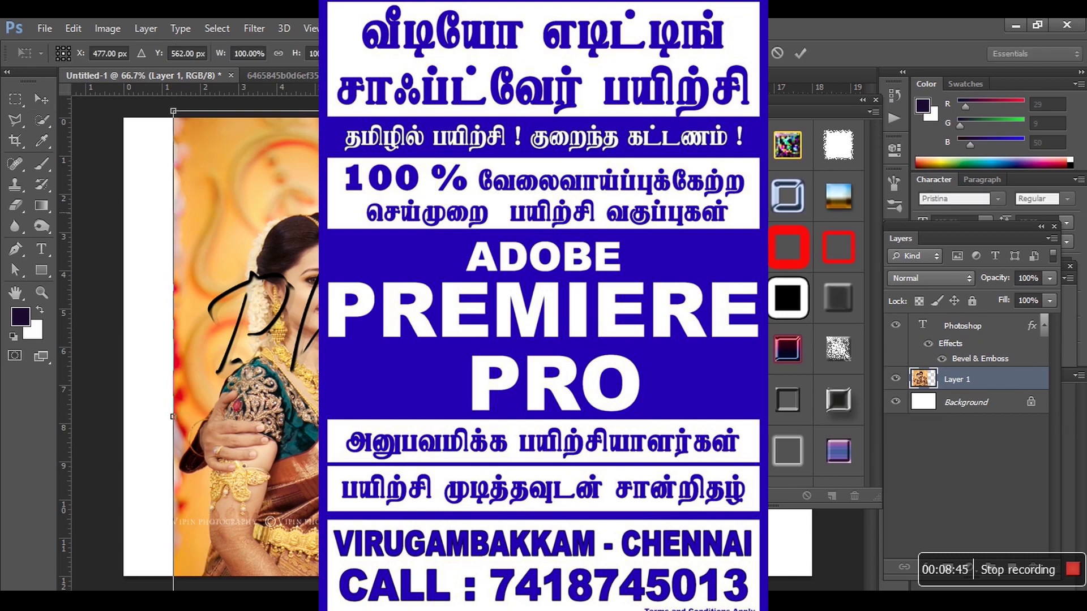
key("Return")
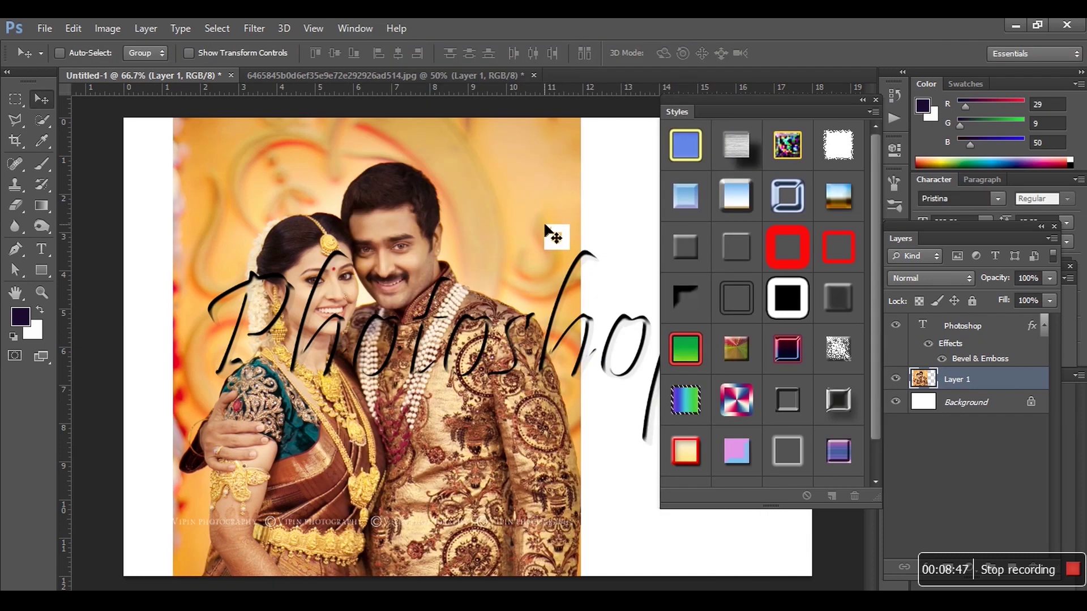
- Paste a second copy of the photo and move it to the canvas's right side
key("ctrl+v")
left_click_drag(491, 232, 619, 225)
left_click_drag(742, 113, 935, 239)
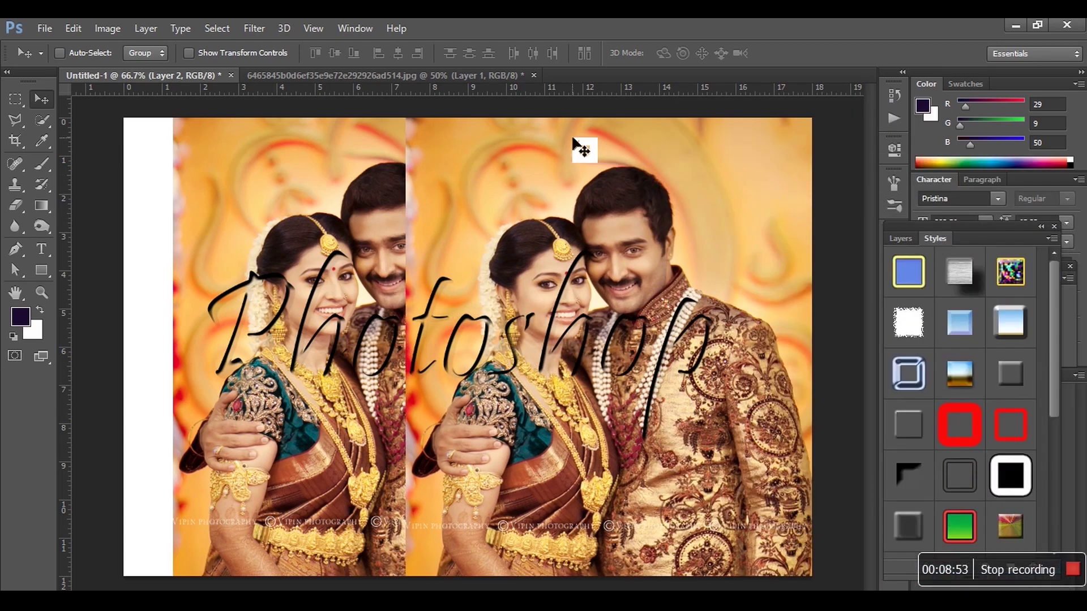
left_click_drag(558, 154, 710, 137)
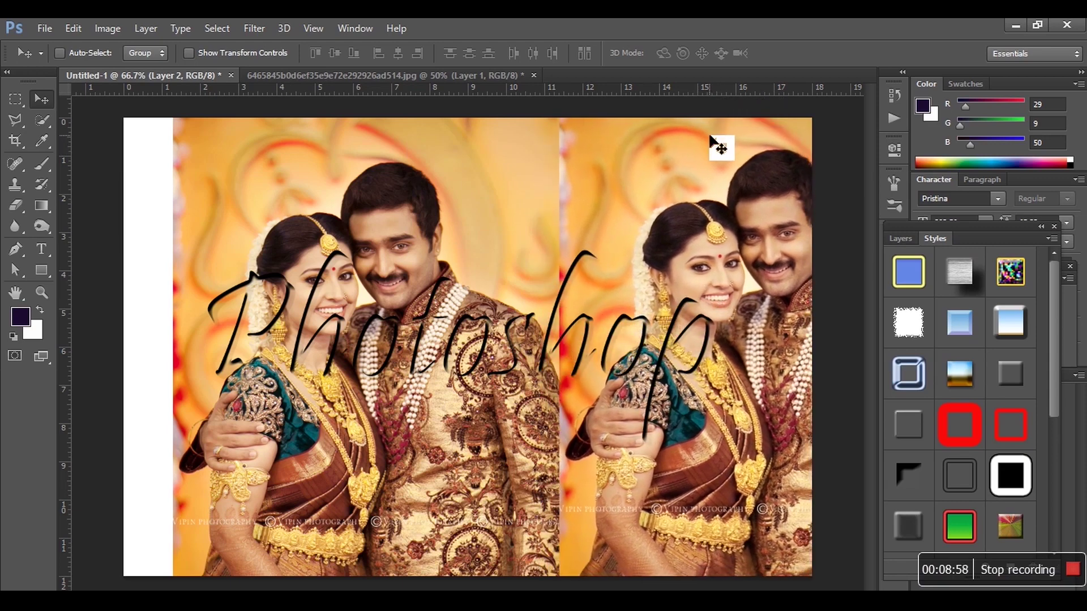
- Try a blue sky style on the right photo, undo it, and select the Photoshop text layer
left_click(1018, 338)
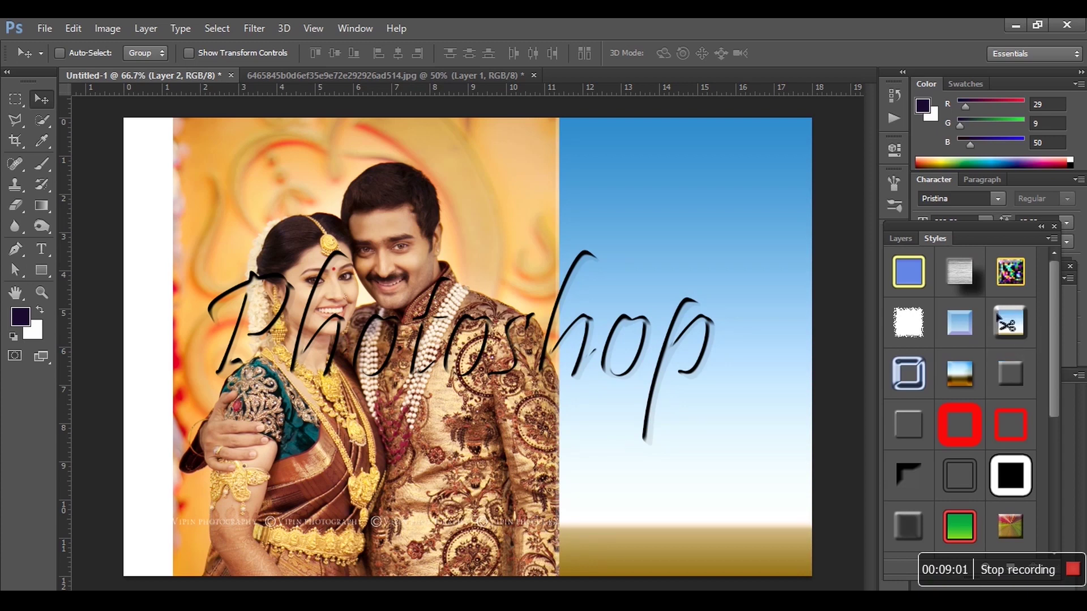
key("ctrl+z")
left_click(215, 305, "ctrl")
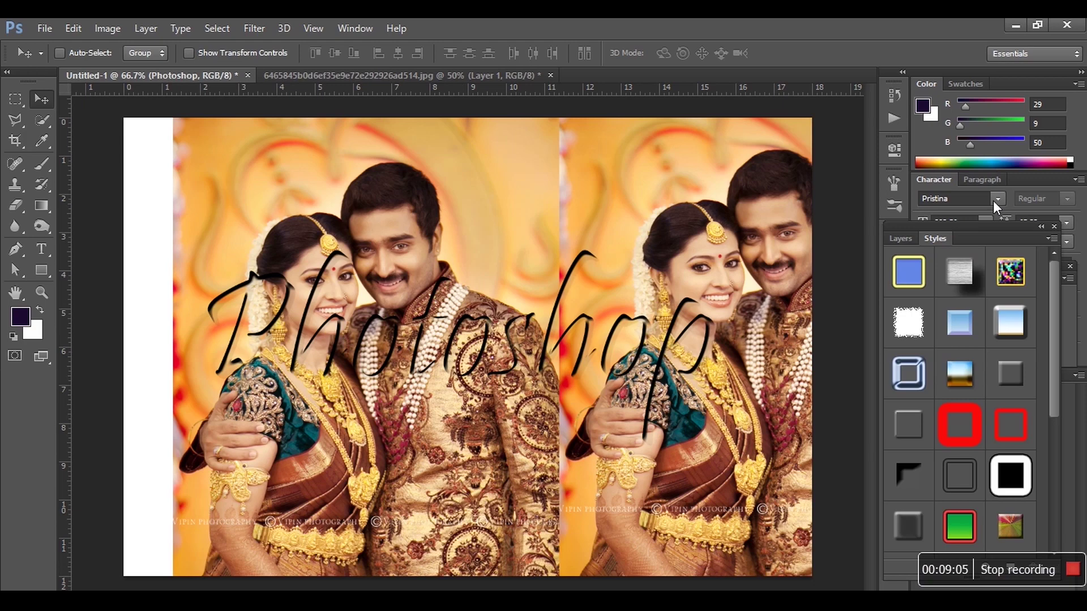
left_click_drag(984, 231, 788, 225)
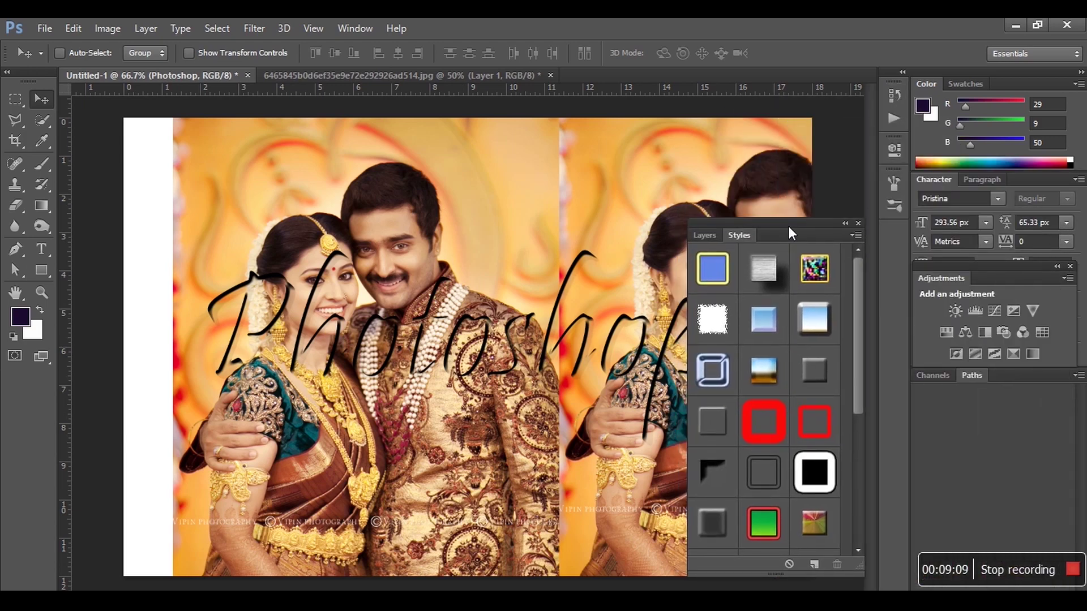
- Show the Channels list and rearrange the Adjustments and Layers panels
left_click(933, 376)
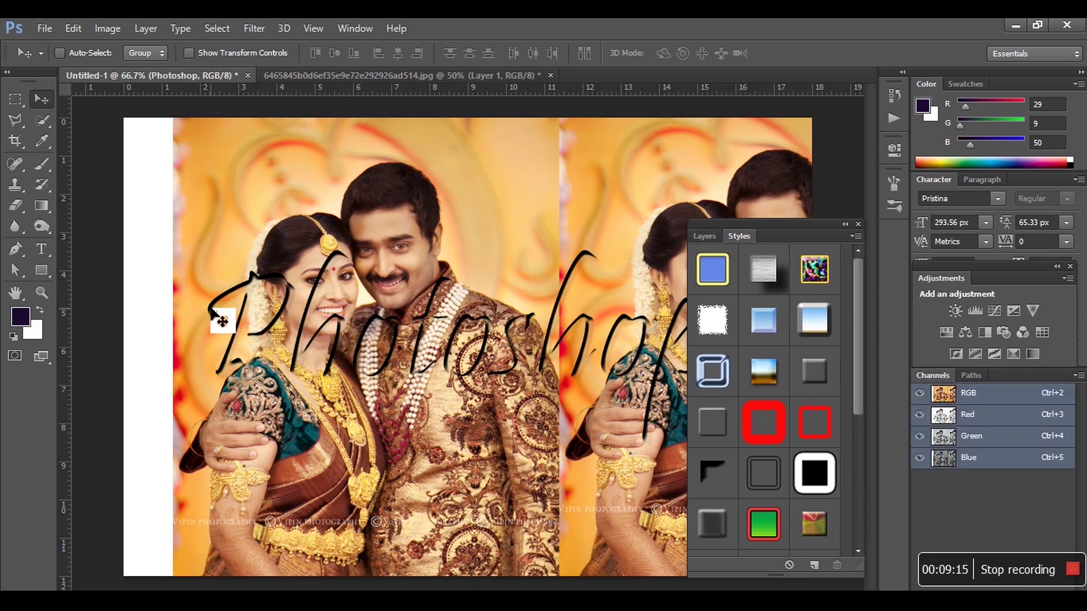
left_click_drag(966, 273, 972, 225)
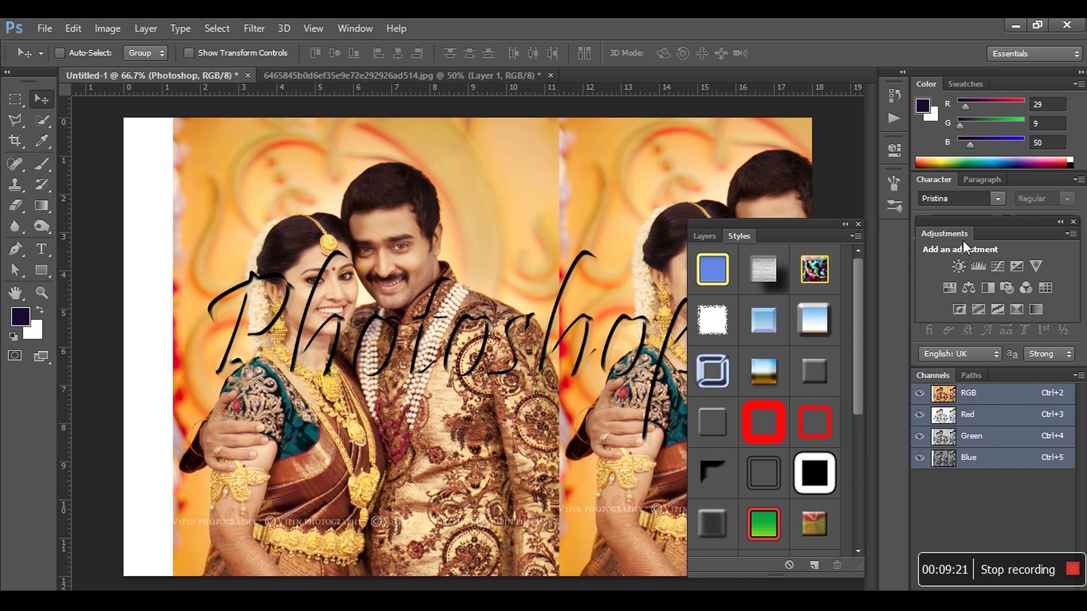
key("F7")
left_click_drag(940, 470, 789, 331)
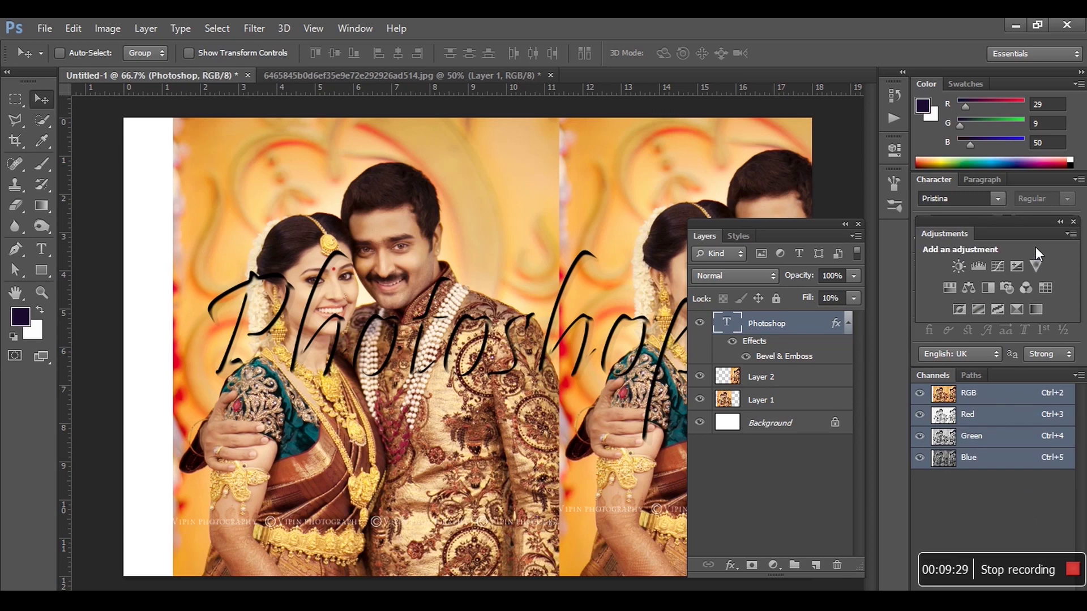
- Bring back the Styles panel from the Window menu and give the text a clear glass style
left_click(351, 28)
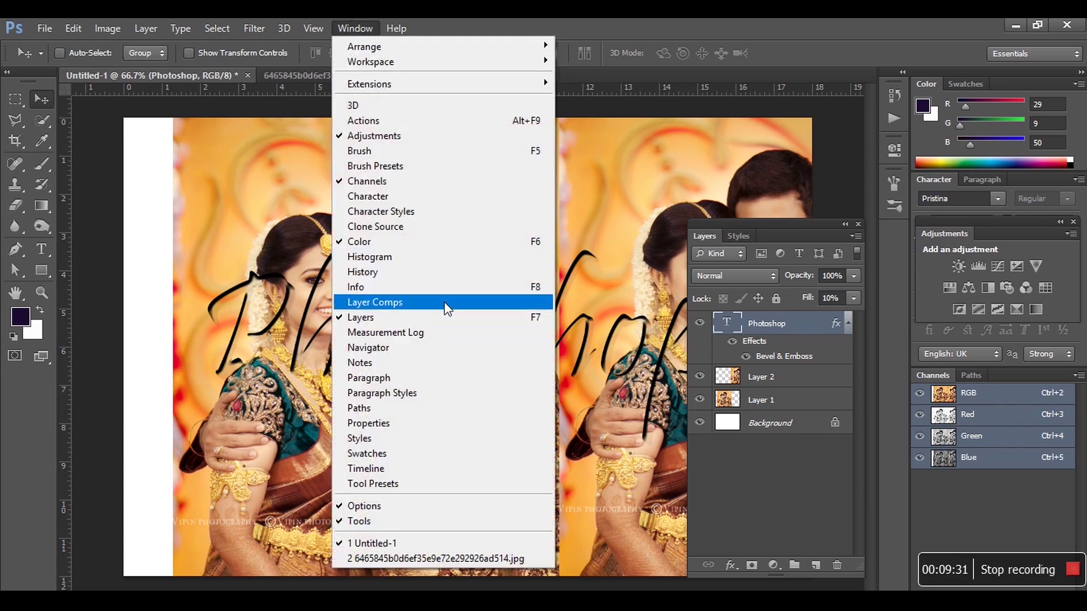
left_click(437, 438)
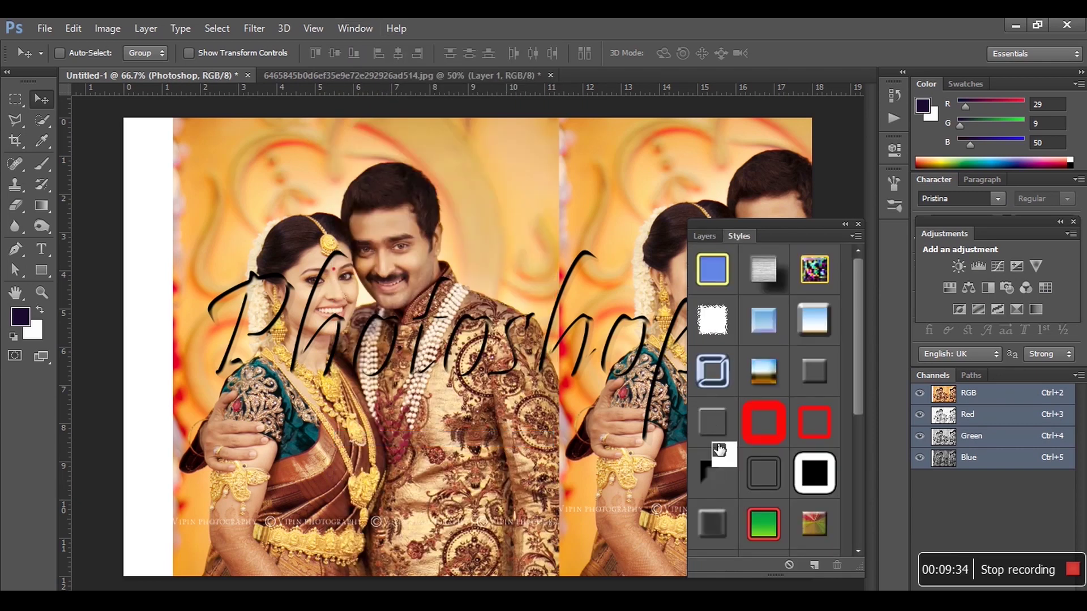
left_click(821, 367)
left_click_drag(765, 225, 876, 201)
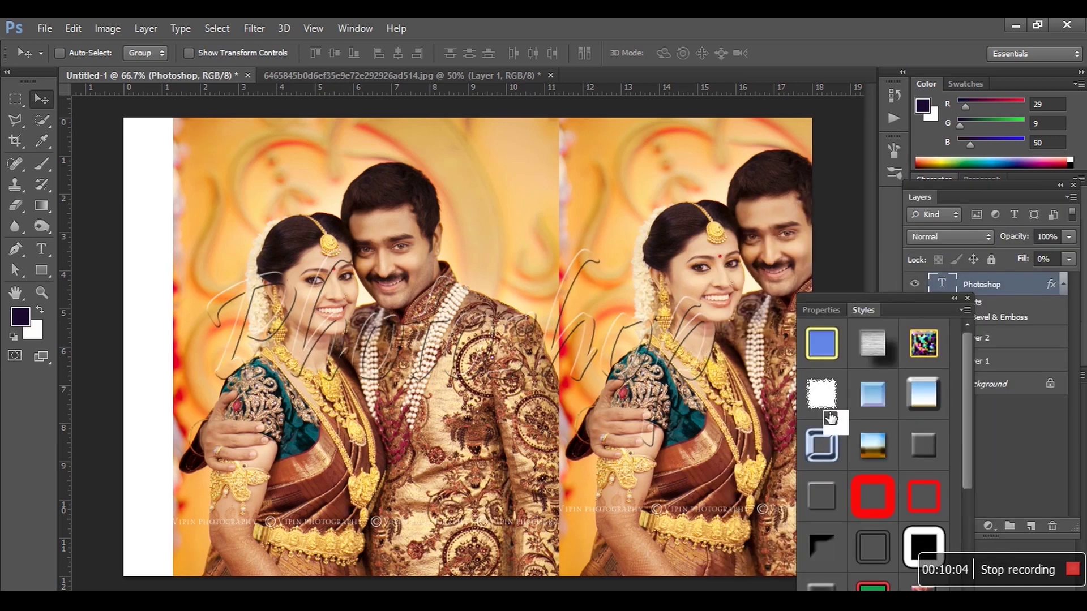
- At 100% zoom, try rainbow gradient, glossy black, bevel and glossy coloured styles on the text
key("ctrl+plus")
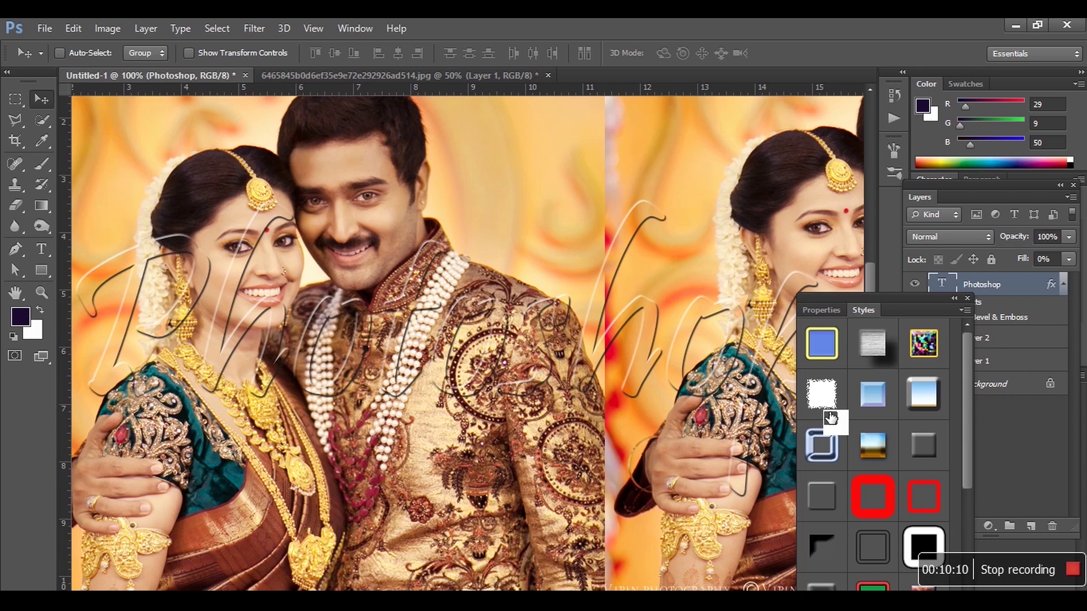
left_click_drag(965, 454, 964, 543)
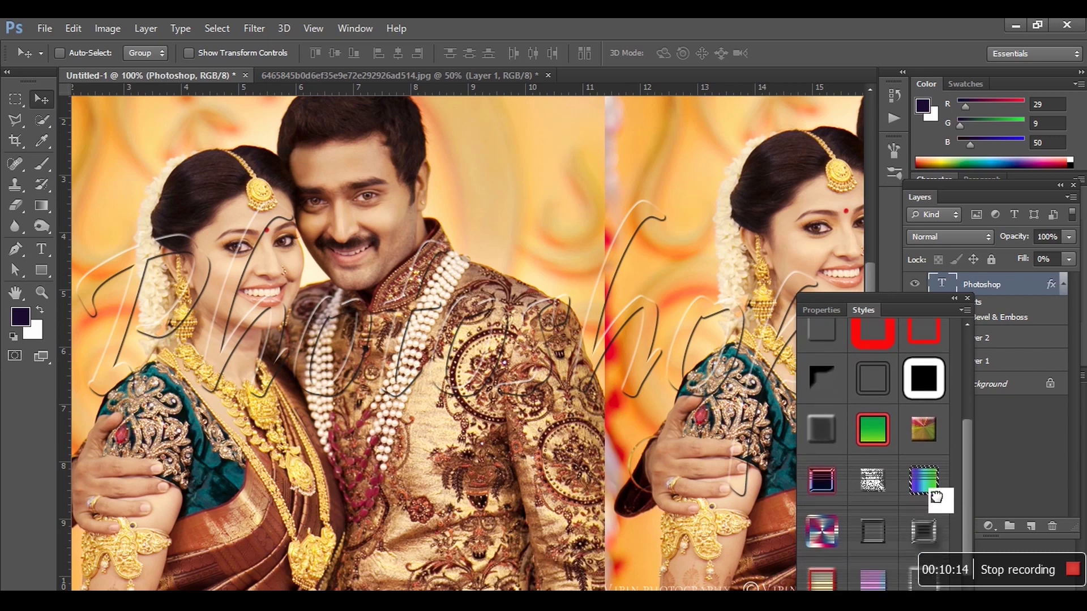
left_click(931, 493)
left_click(935, 534)
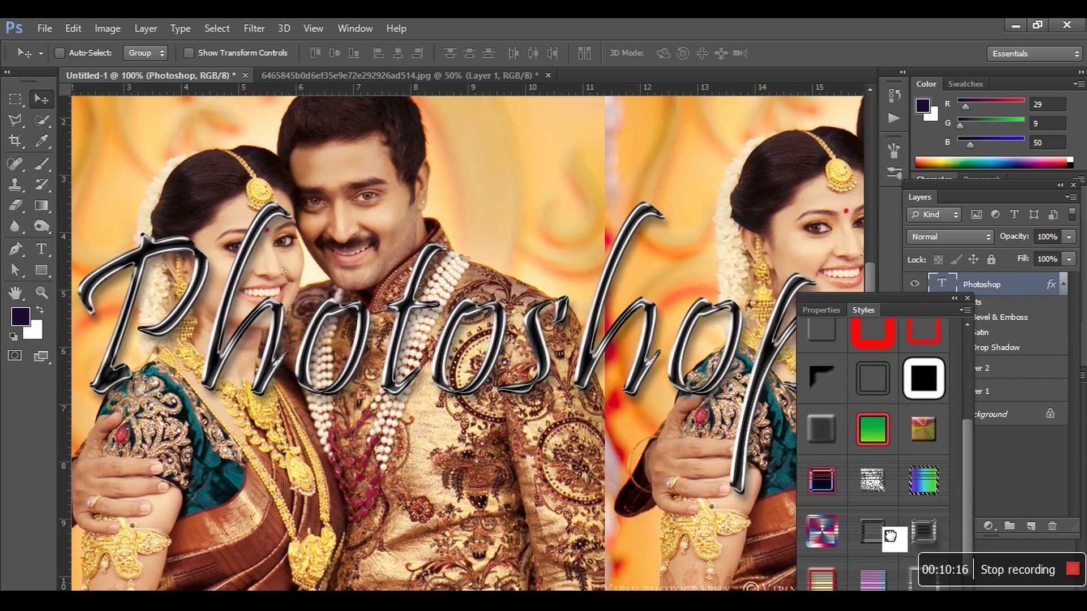
left_click(826, 535)
left_click(821, 482)
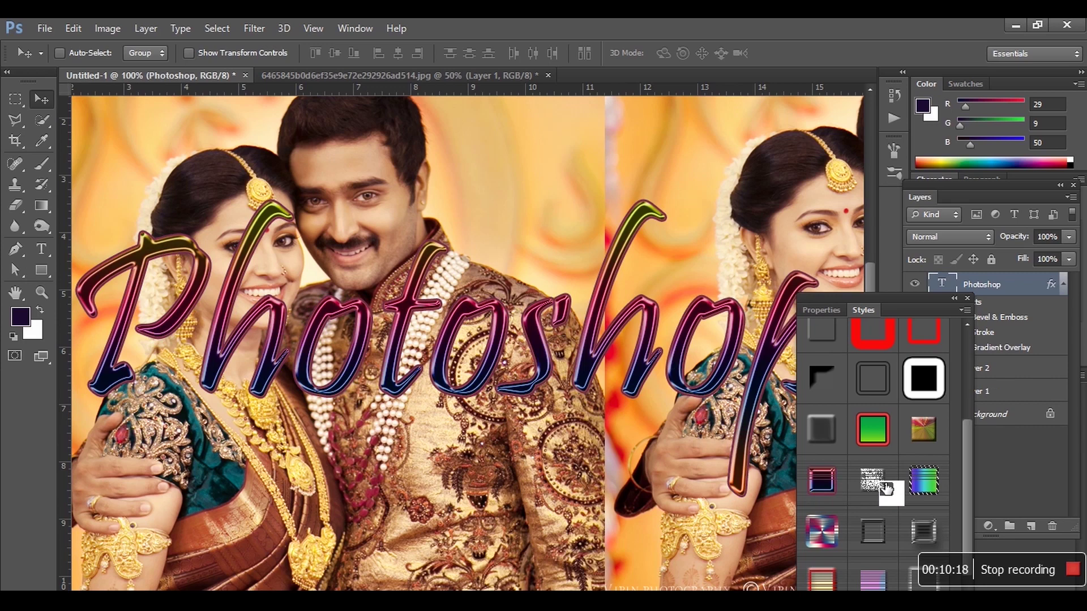
- Settle on a white outer glow style for the text and zoom back out to 66.7%
left_click_drag(964, 454, 956, 520)
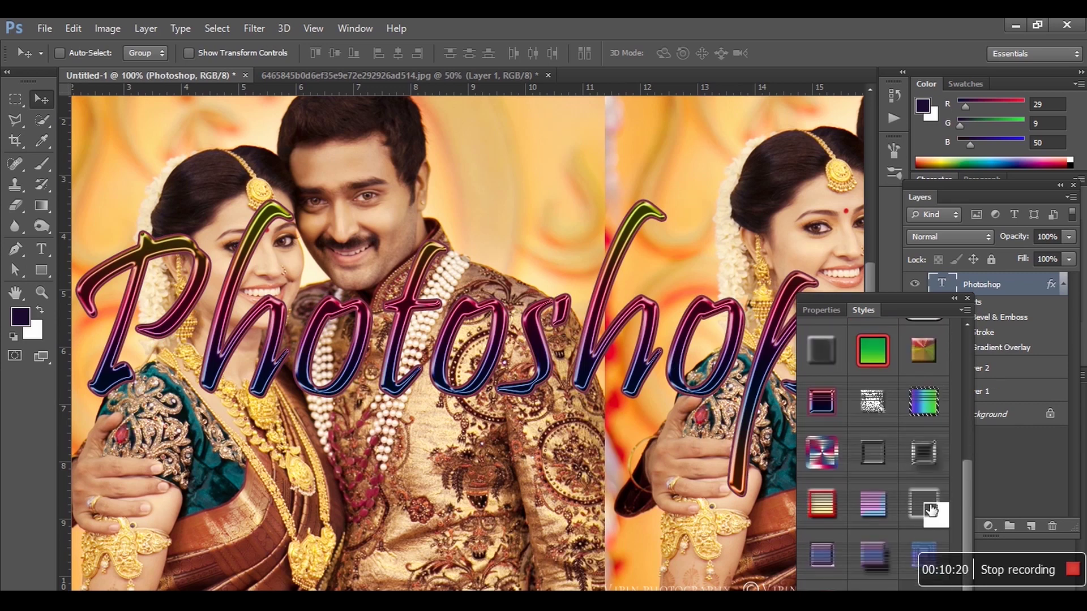
left_click(922, 556)
left_click(920, 556)
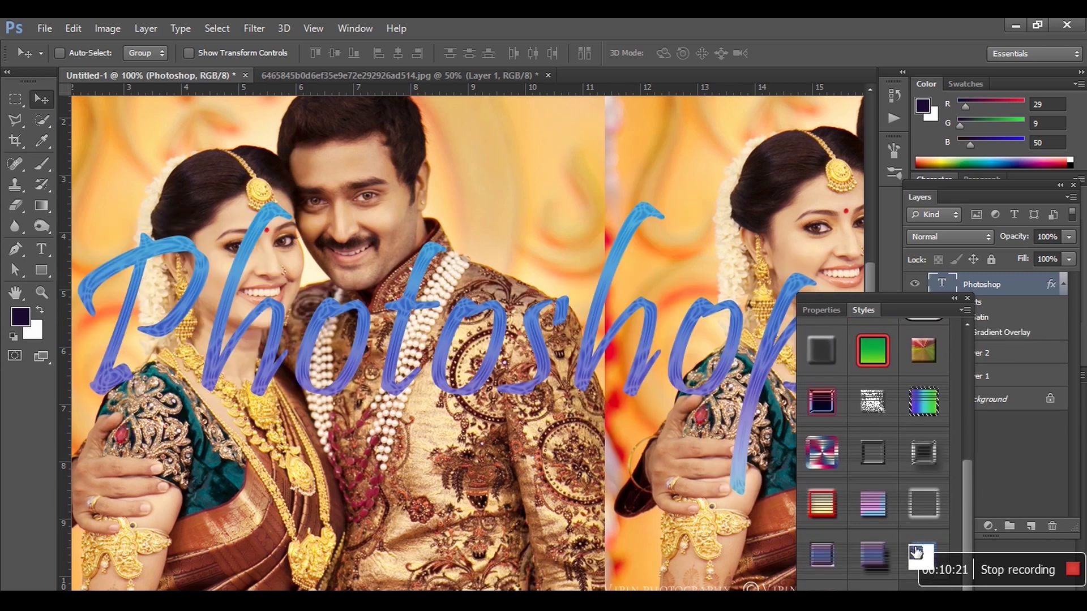
left_click(922, 516)
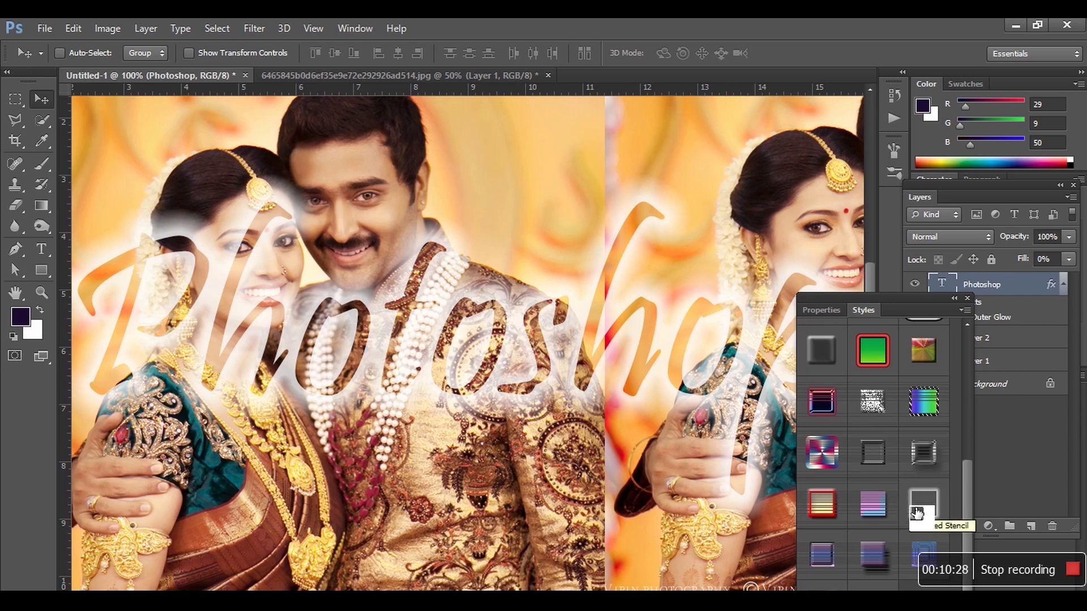
key("ctrl+minus")
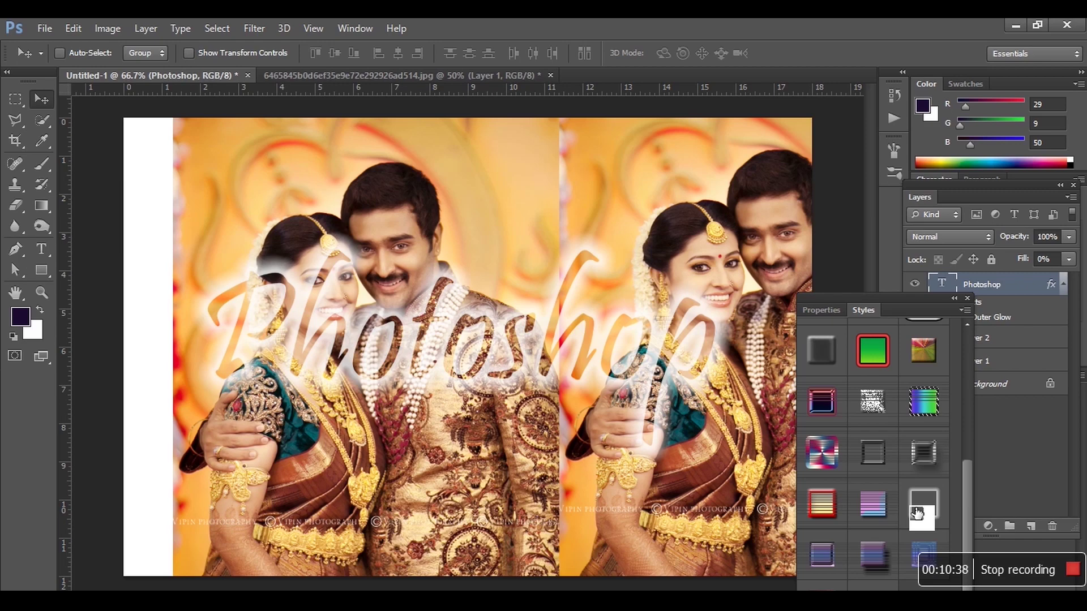
- Load the Text Effects 2 style library, replacing the current styles
right_click(931, 537)
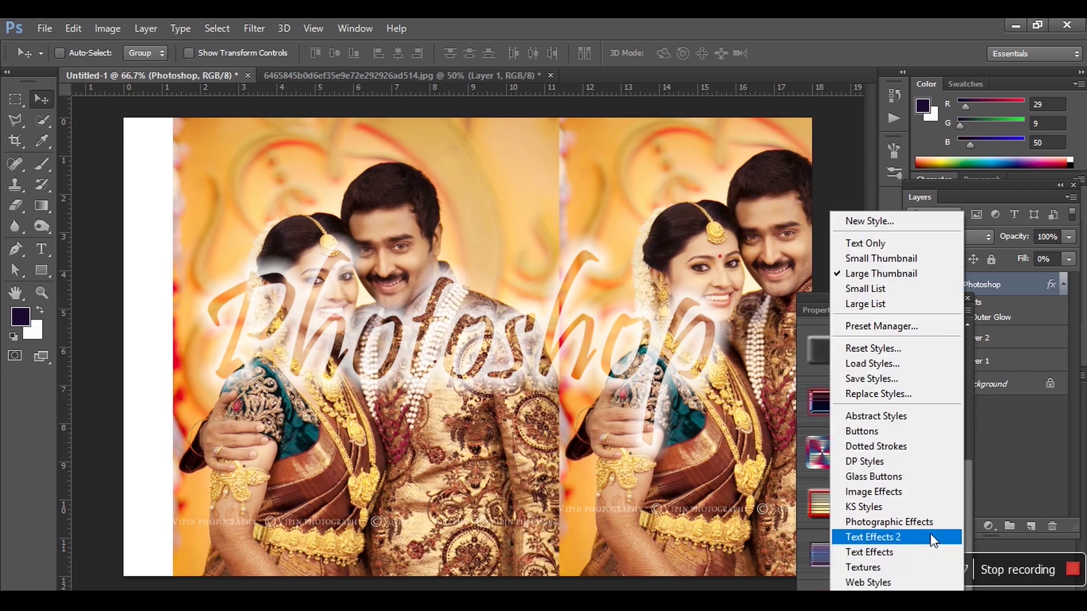
left_click(931, 537)
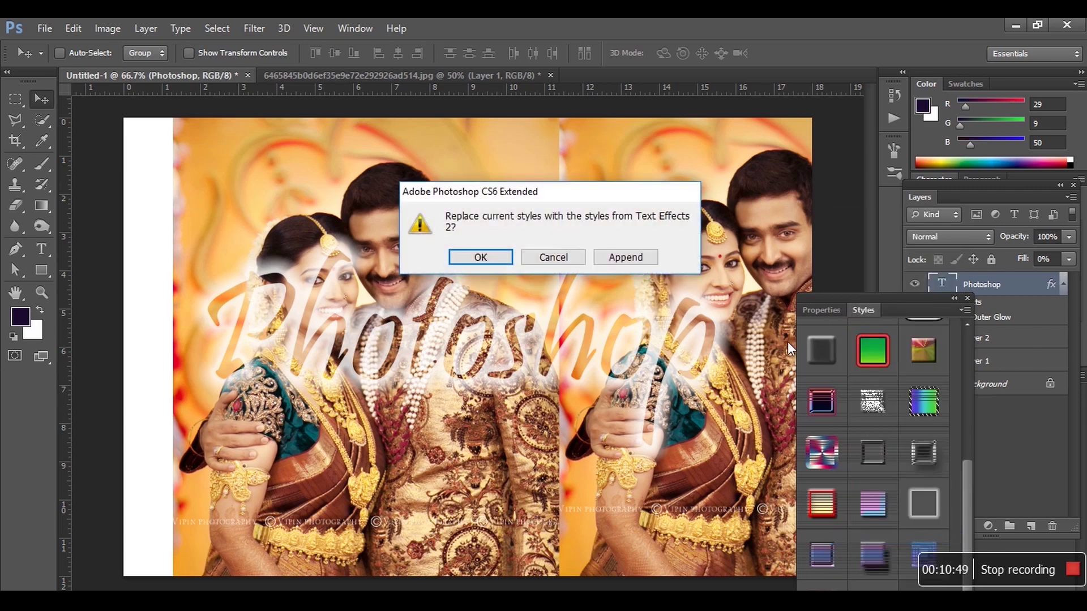
left_click(480, 257)
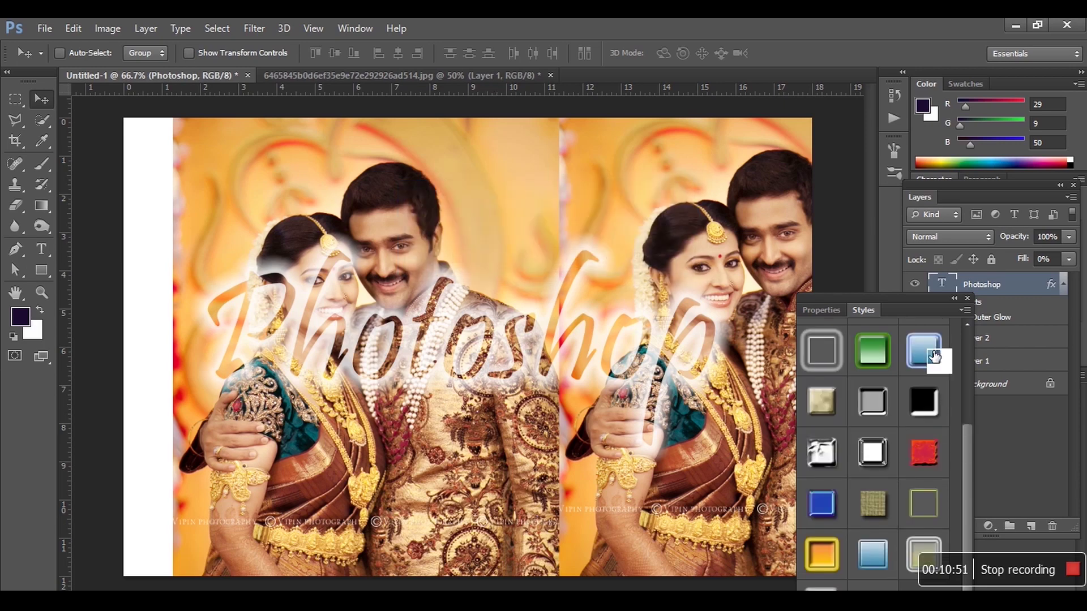
- Try blue bevelled, green, black glow, grey-green marble, grey outline and black styles on the text
left_click(933, 355)
left_click(884, 357)
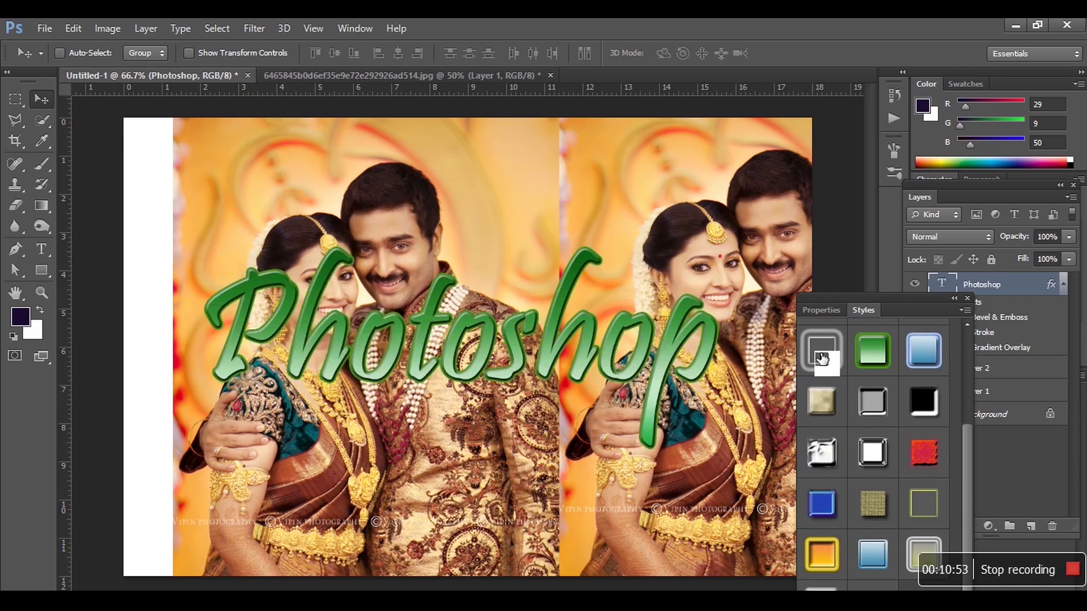
left_click(822, 356)
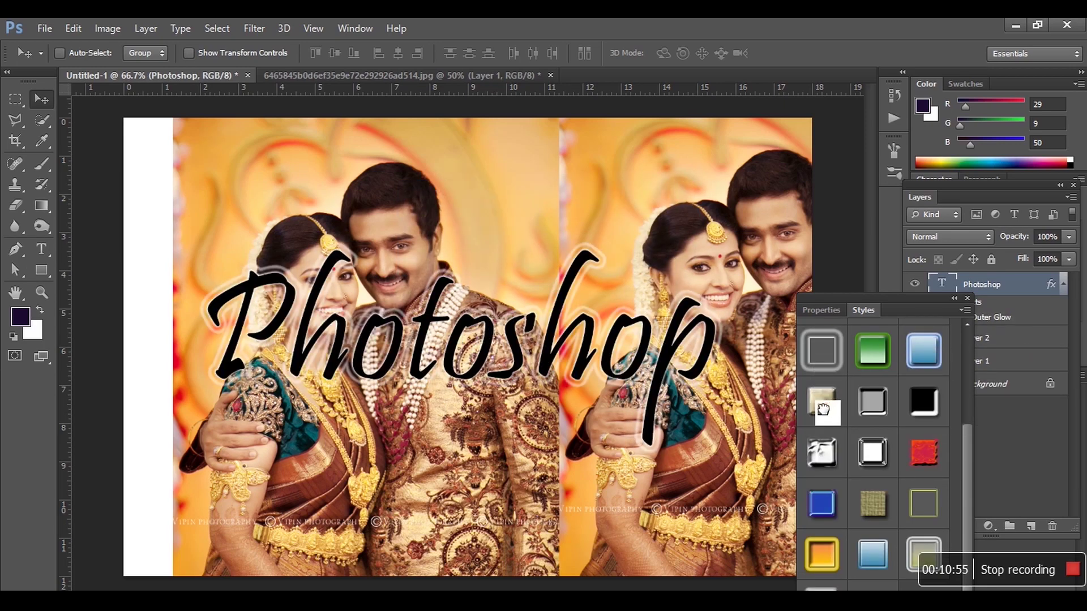
left_click(823, 403)
left_click(874, 410)
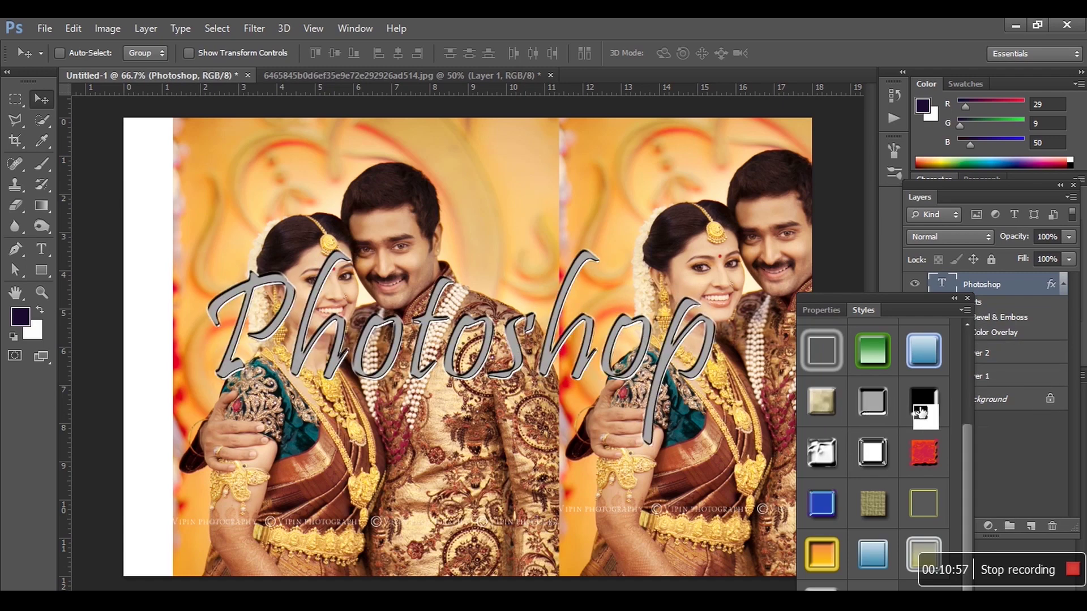
left_click(924, 414)
- Try red, silver chrome, white outlined and glossy blue, ending with black text and a yellow glow
left_click(924, 456)
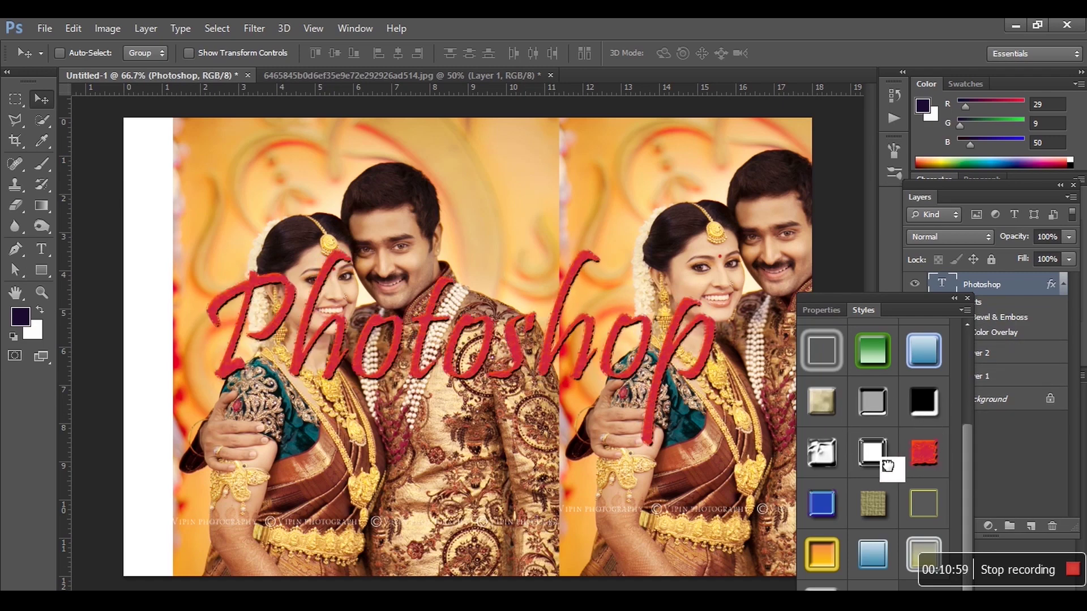
left_click(869, 458)
left_click(826, 505)
left_click(920, 509)
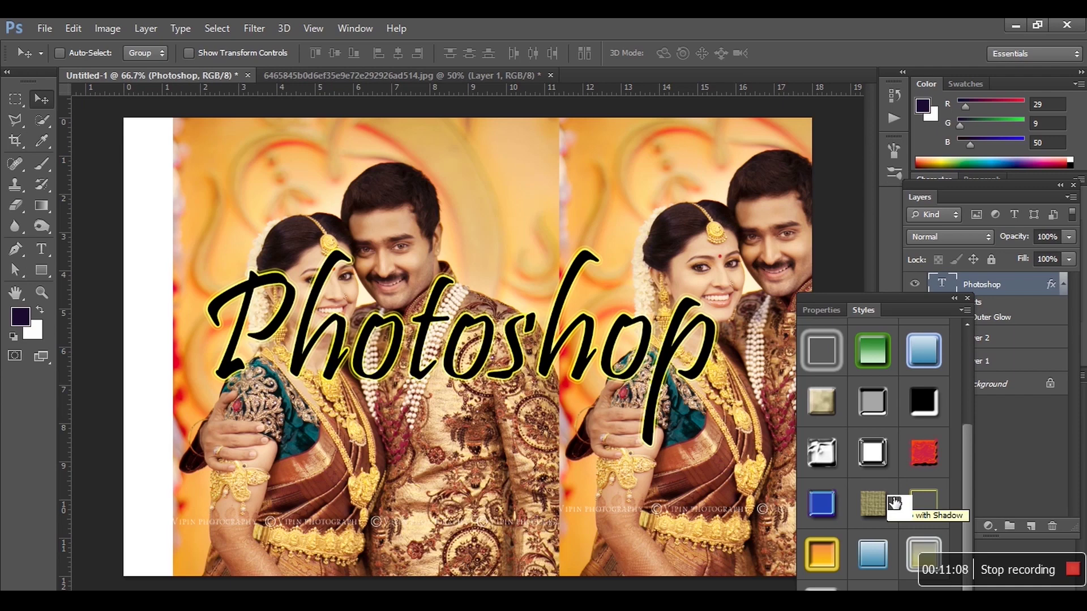
left_click_drag(894, 503, 201, 419)
left_click(40, 270)
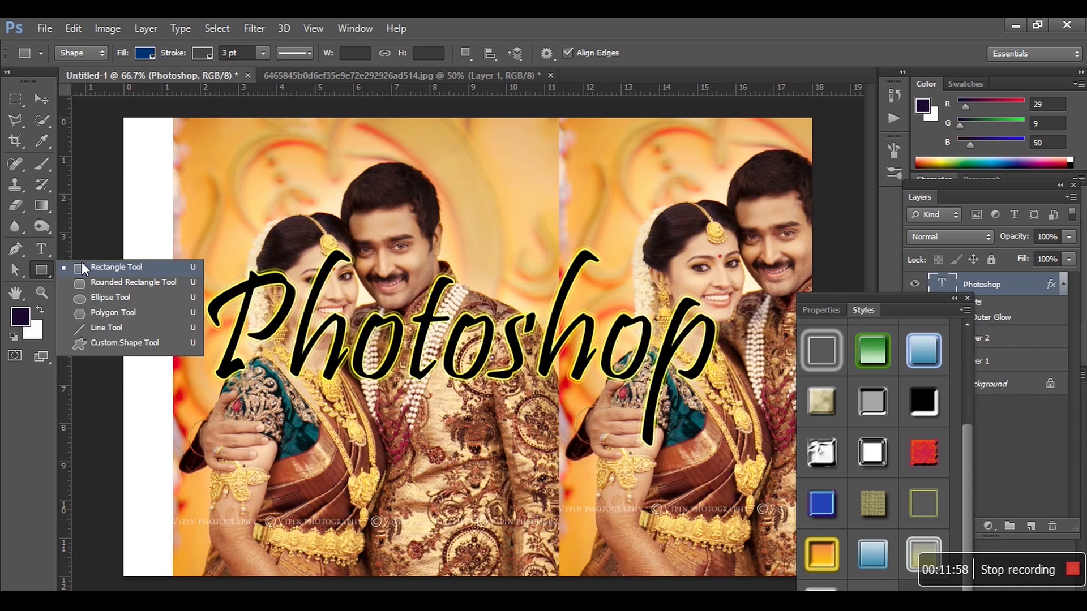
- Hide the text, Layer 1 and Layer 2, and draw a navy 563×447 px rectangle
left_click(109, 269)
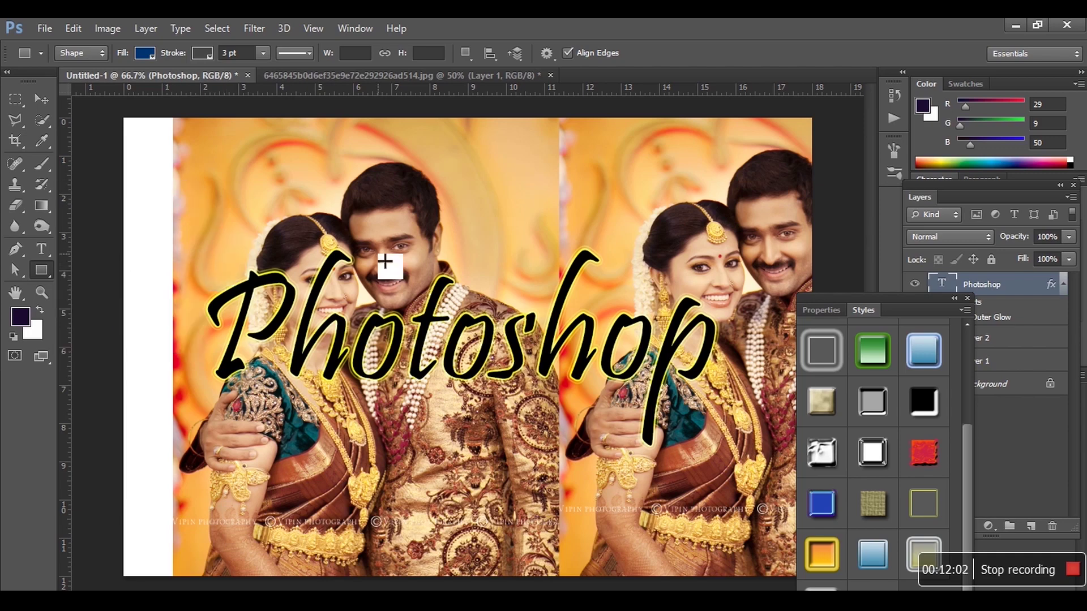
left_click_drag(899, 305, 775, 185)
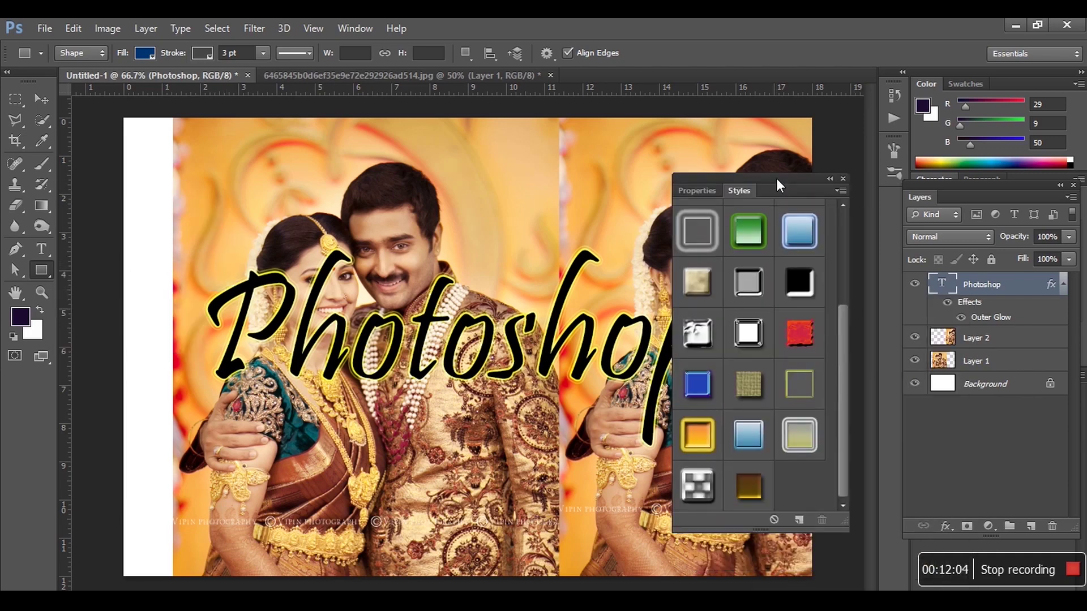
left_click_drag(914, 283, 923, 371)
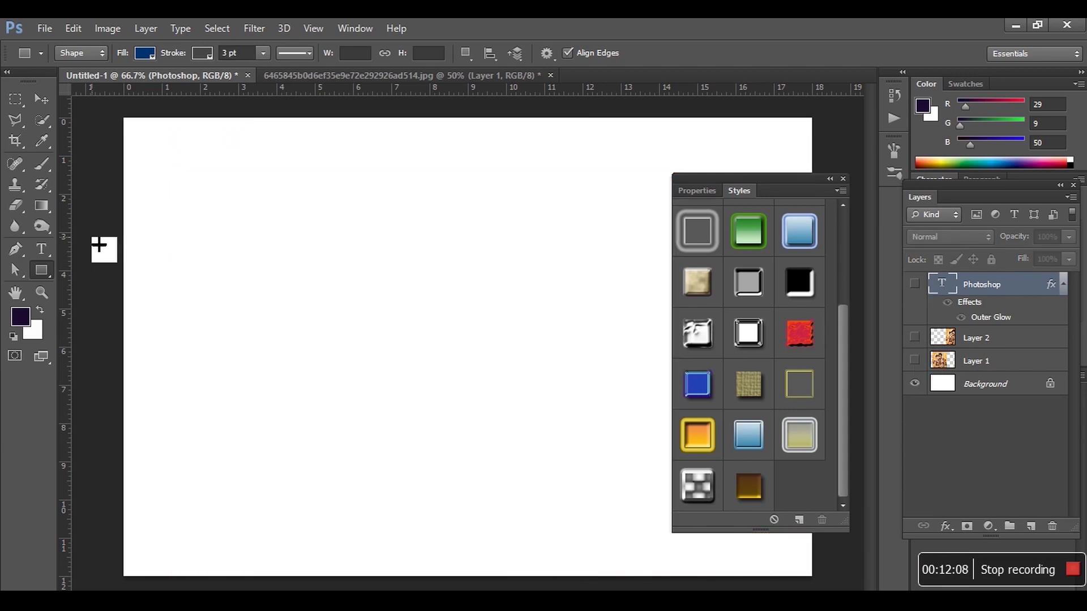
mouse_move(172, 184)
left_mouse_down()
mouse_move(383, 376)
mouse_move(478, 426)
left_mouse_up()
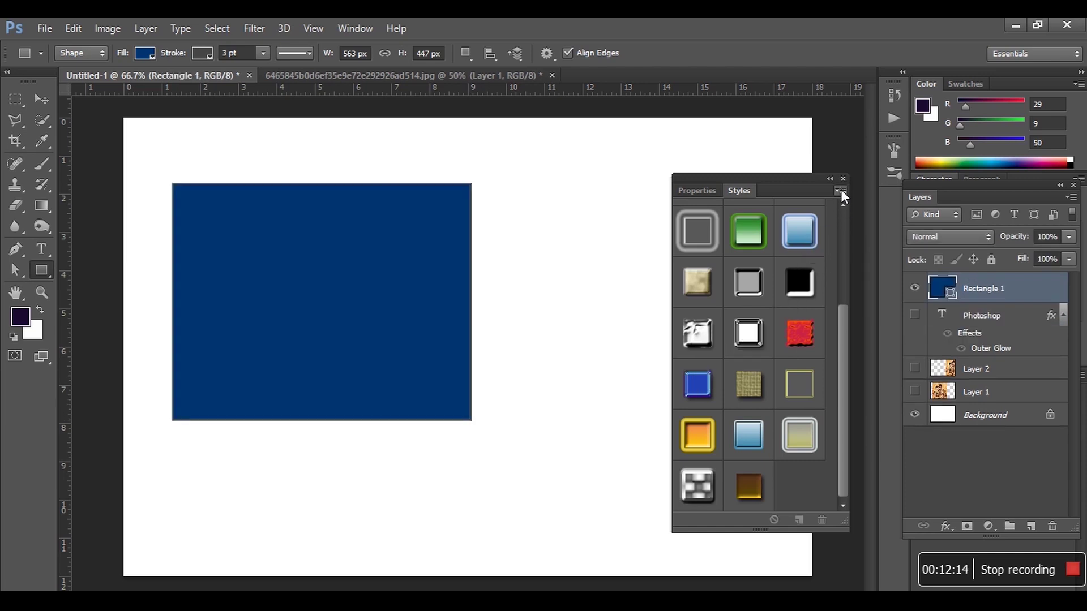
left_click(841, 191)
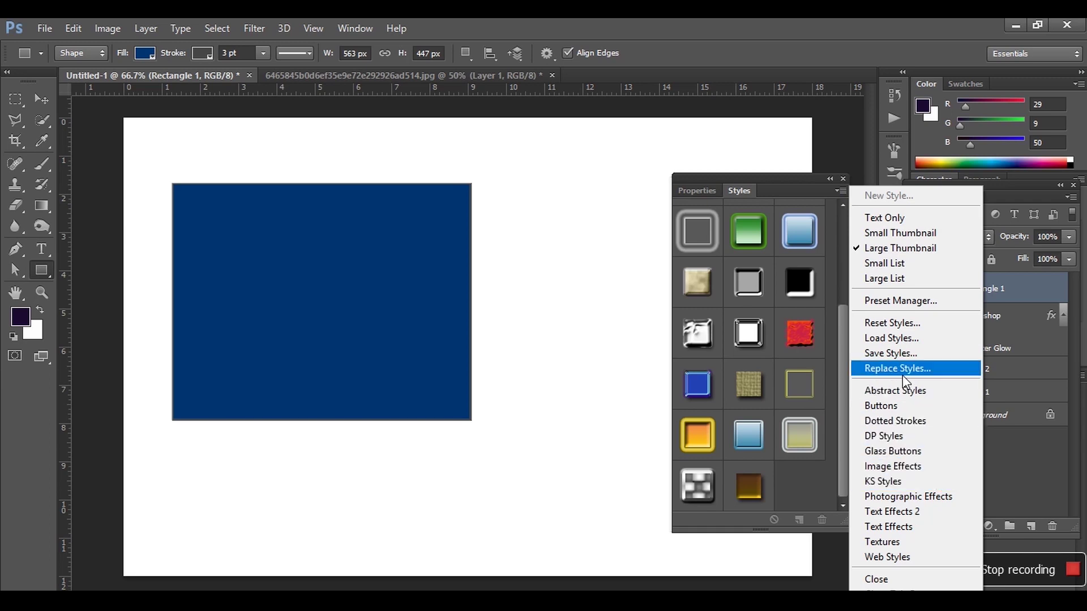
- Replace the styles with the Abstract Styles set and try purple and teal styles on the rectangle
left_click(921, 399)
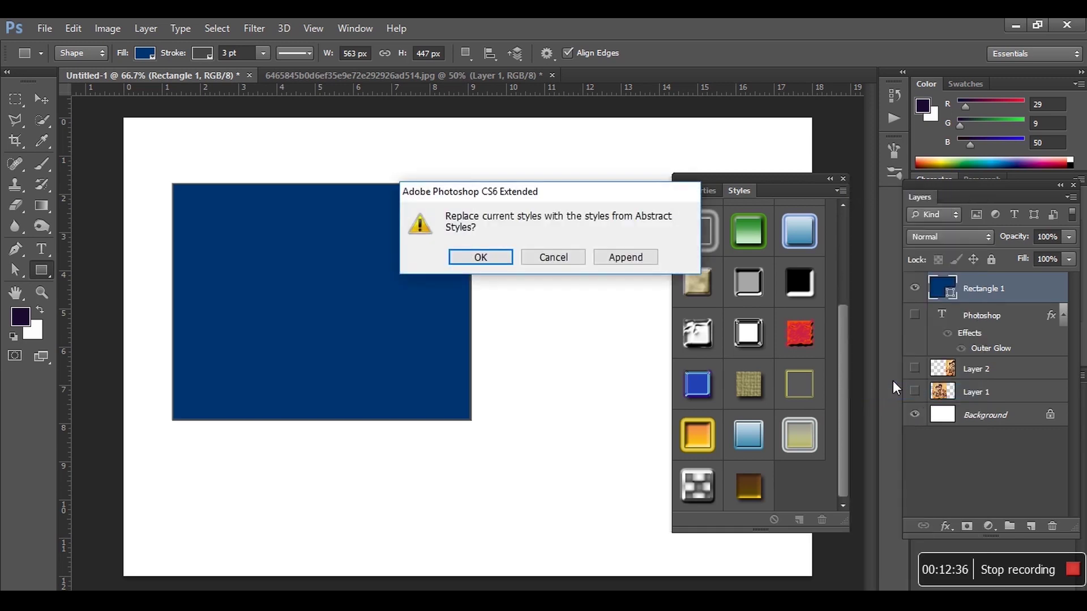
left_click(475, 257)
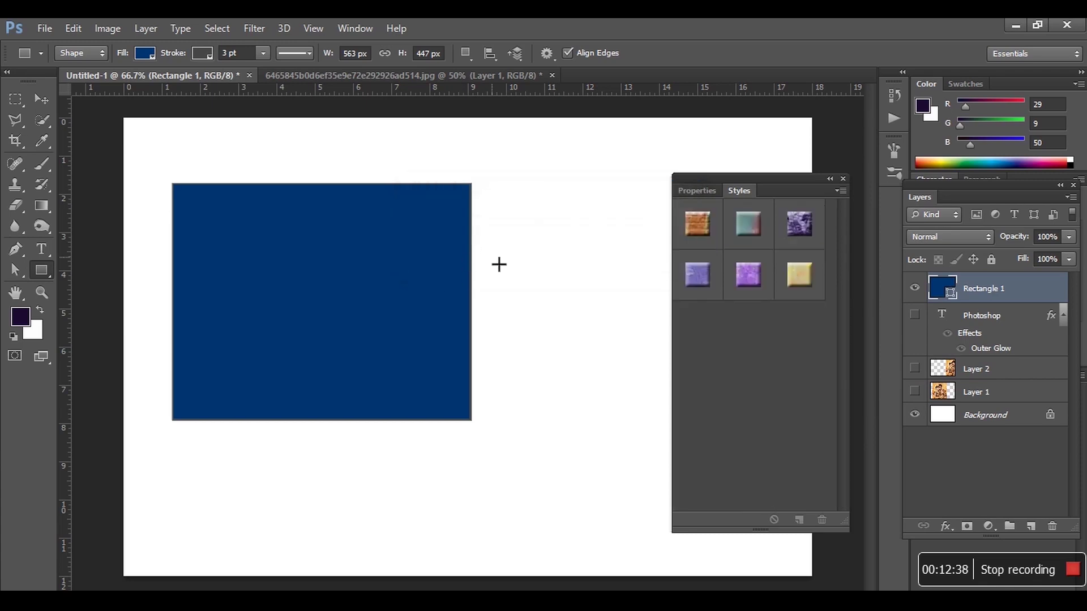
left_click(799, 224)
left_click(760, 231)
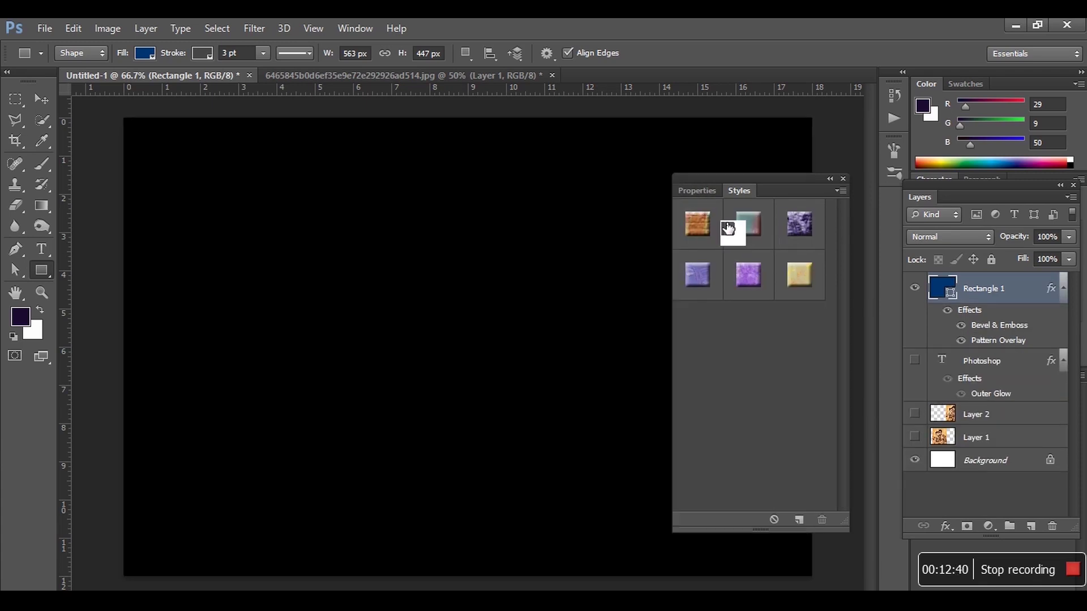
- Try orange, lavender and purple abstract styles, settling on the gold bevel-and-pattern texture
left_click(701, 226)
left_click(702, 278)
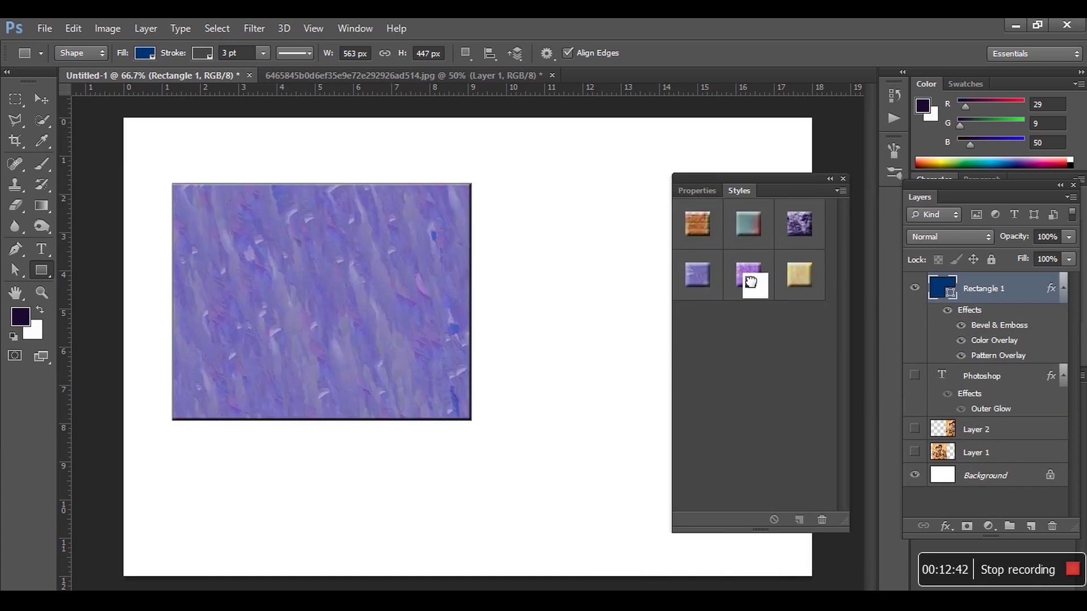
left_click(748, 277)
left_click(798, 283)
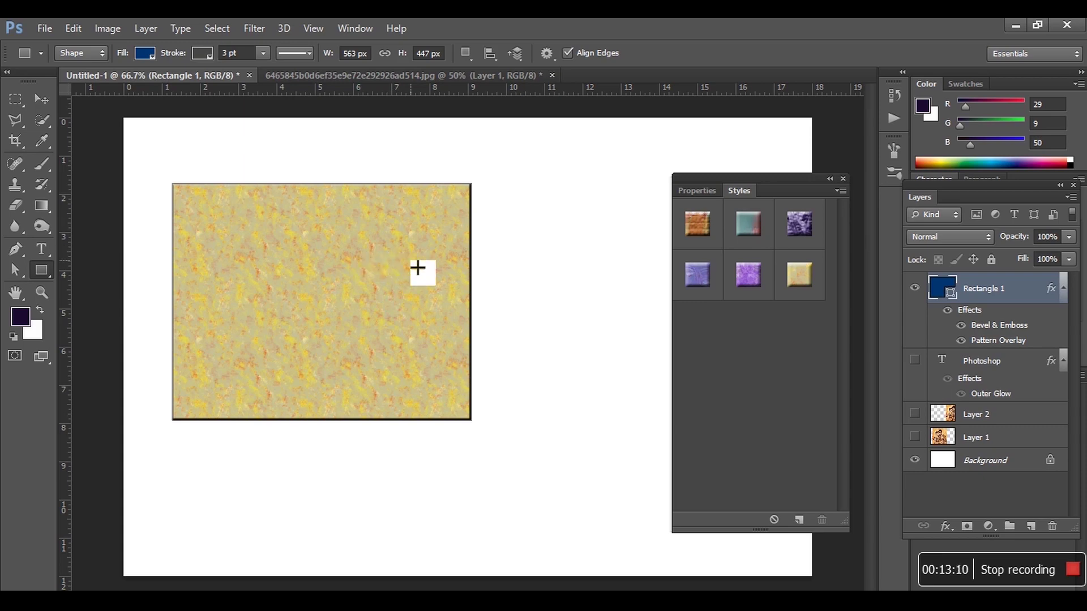
left_click(840, 190)
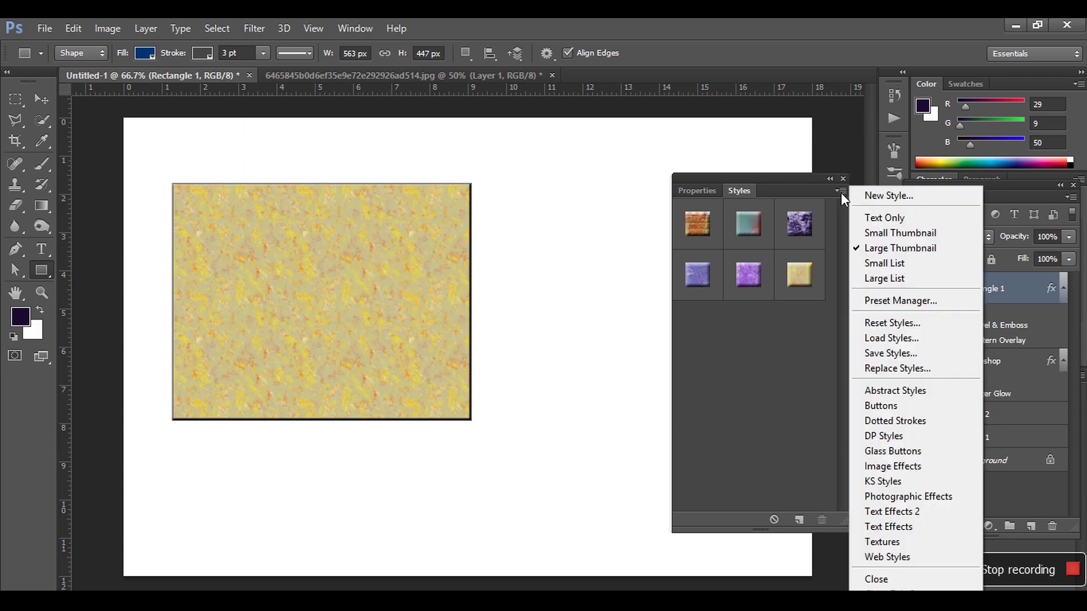
- Replace the styles with the Buttons set and delete the textured Rectangle 1 layer
left_click(890, 406)
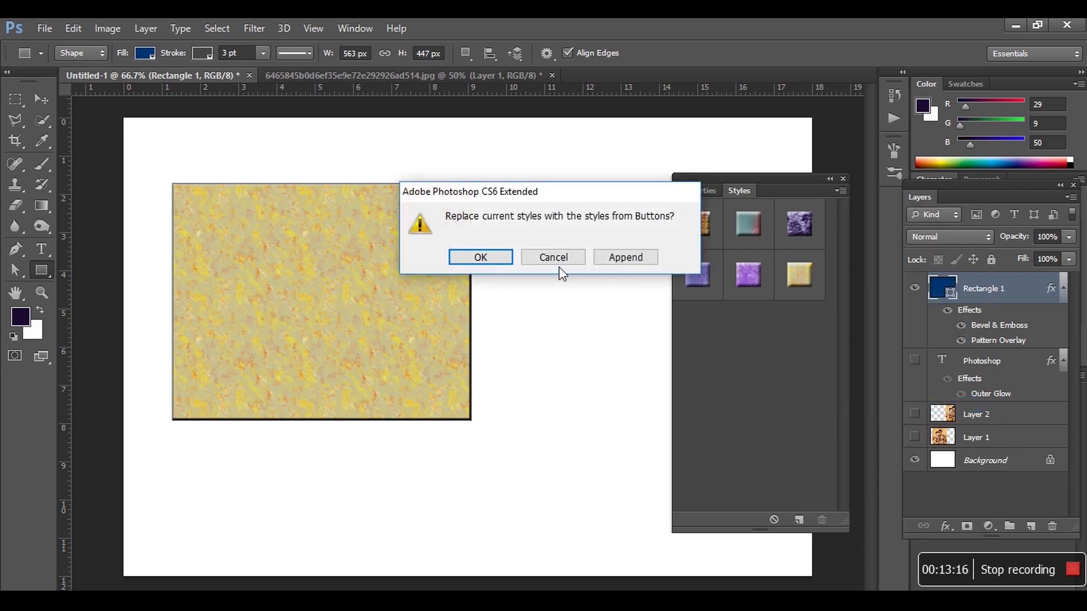
left_click(511, 264)
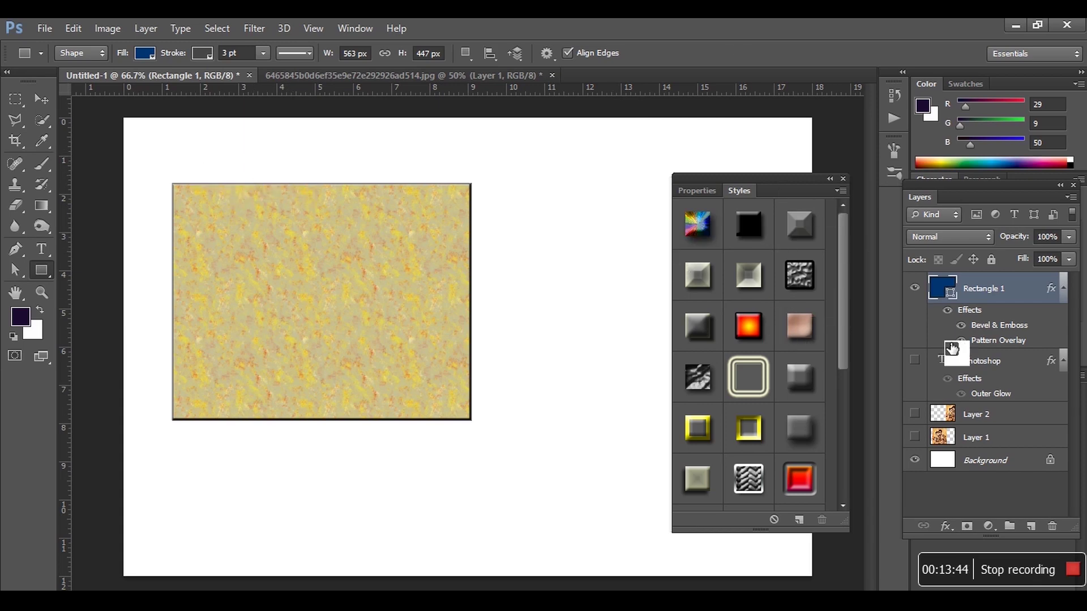
left_click(41, 99)
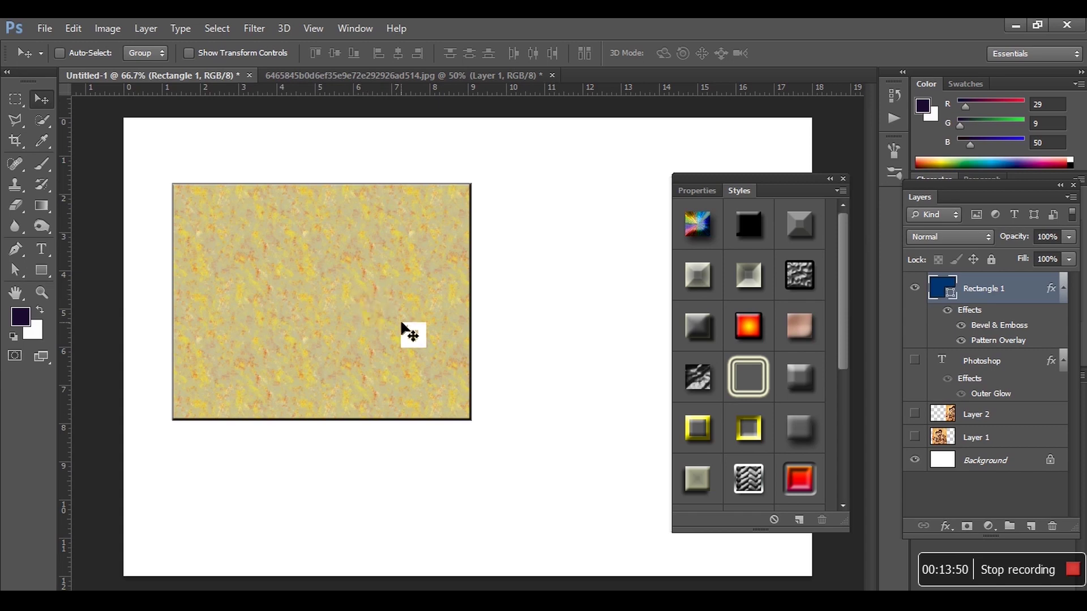
key("Delete")
left_click(40, 270)
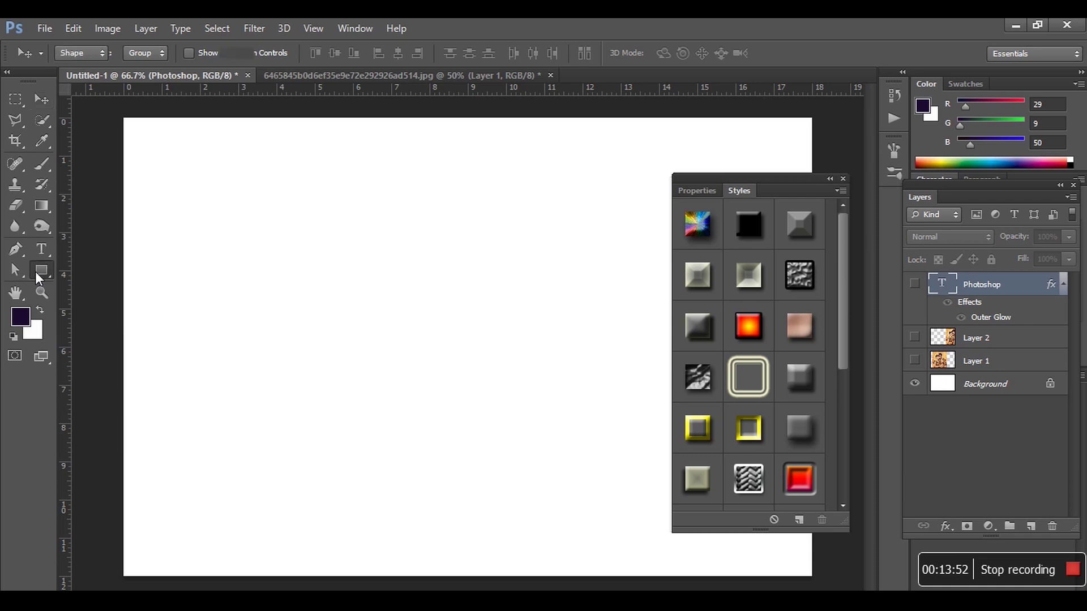
- Draw a 328×119 px rounded rectangle pill and give it a bevelled button style
left_click(117, 282)
left_click_drag(177, 259, 356, 326)
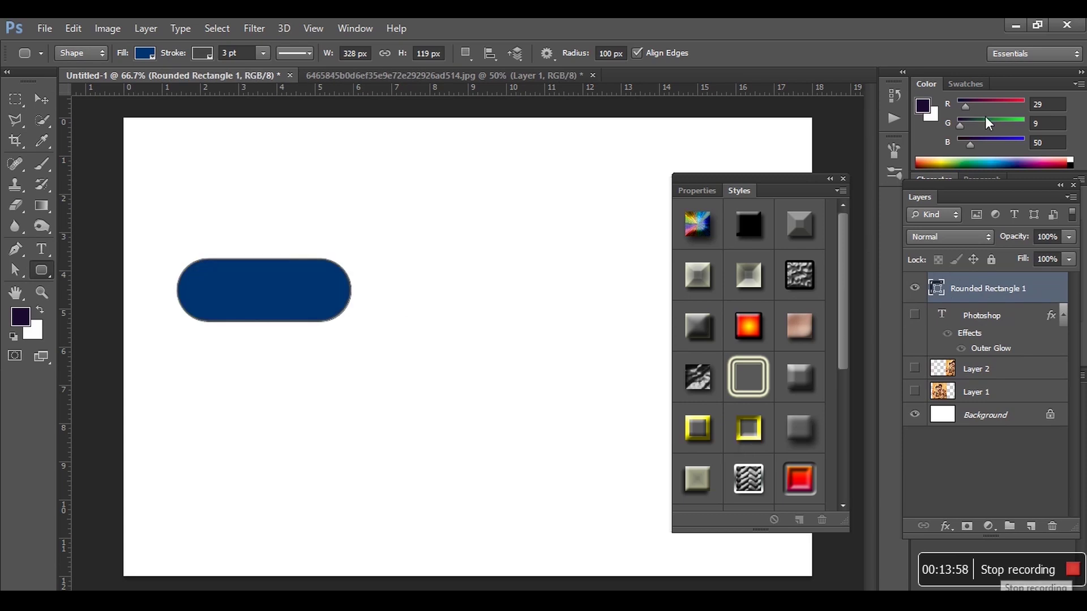
left_click(799, 224)
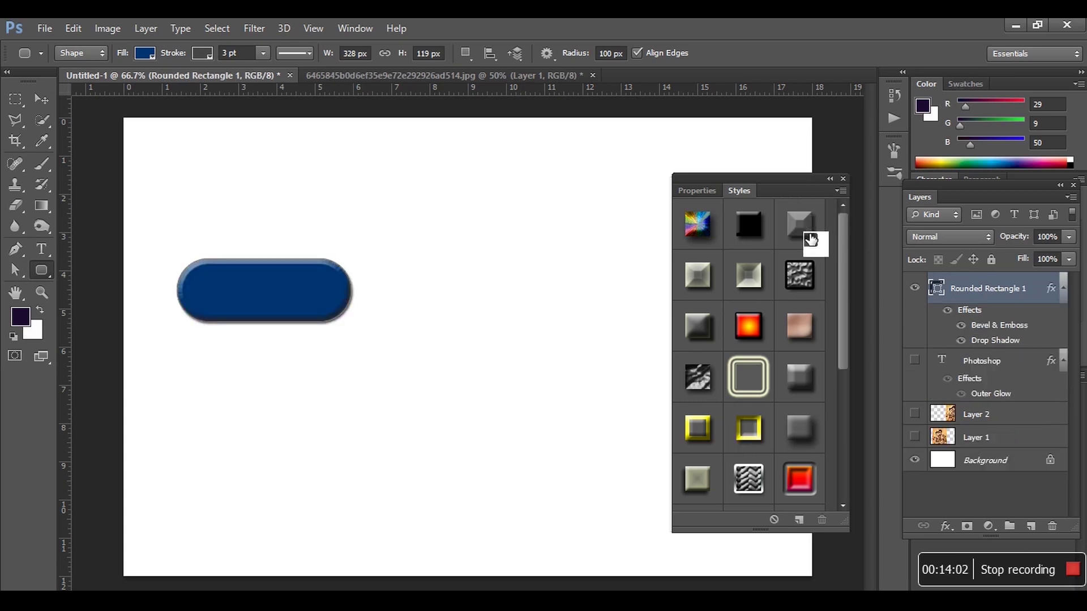
- Replace the current styles with the Buttons style library
left_click(840, 191)
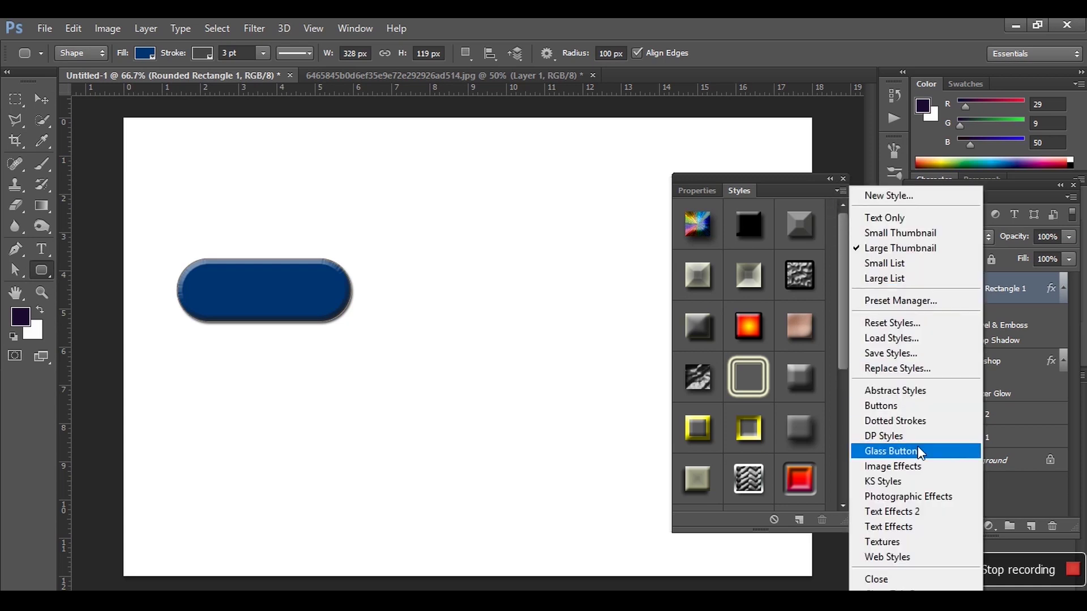
left_click(912, 404)
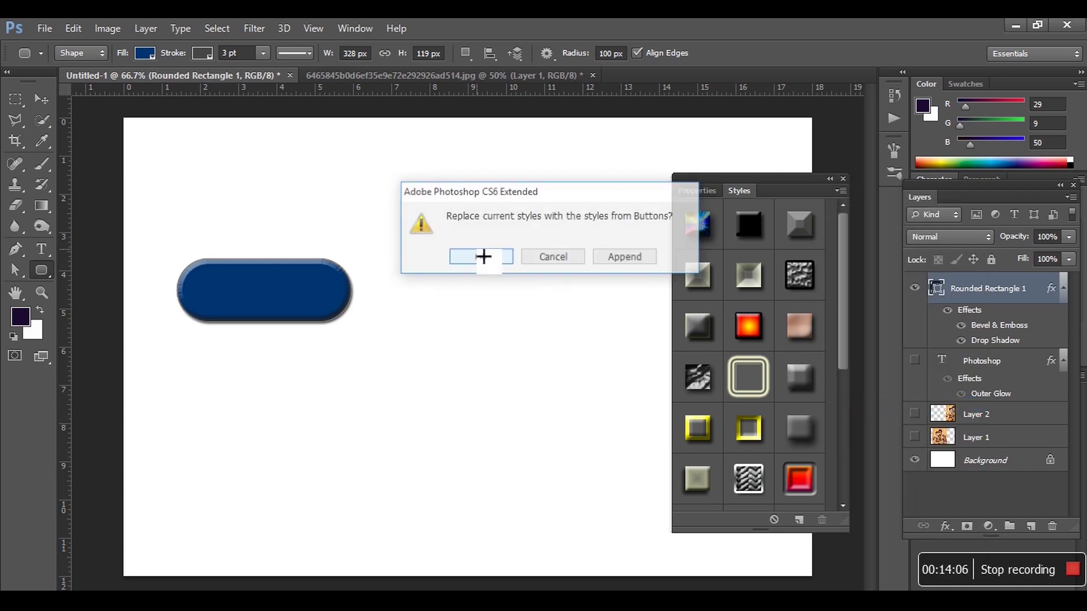
left_click(483, 256)
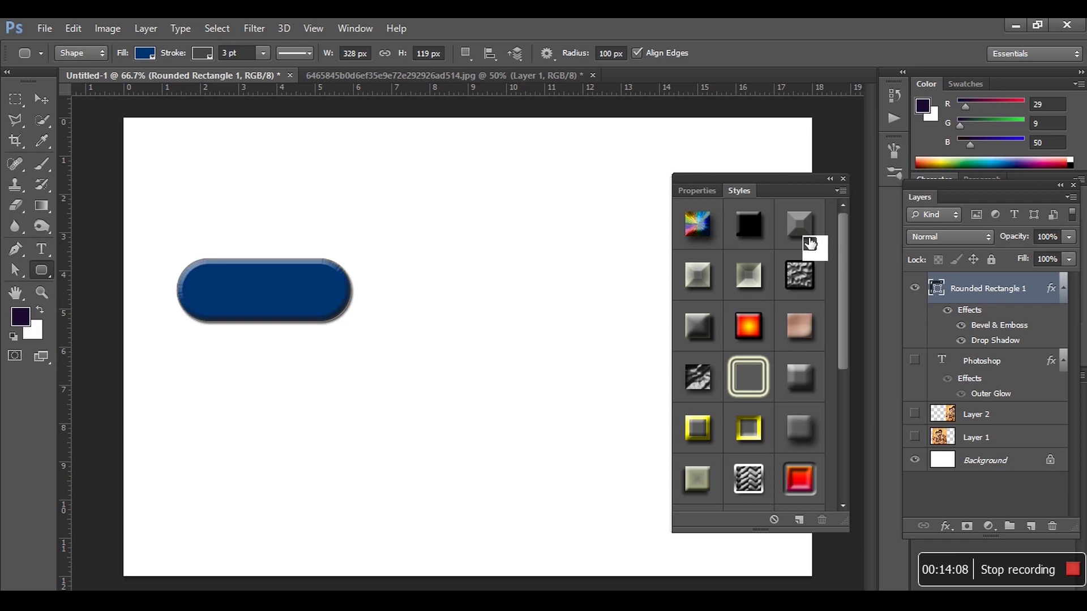
- Try black, rainbow gradient, dark blue, blue textured, copper and white inner-glow button styles
left_click(761, 229)
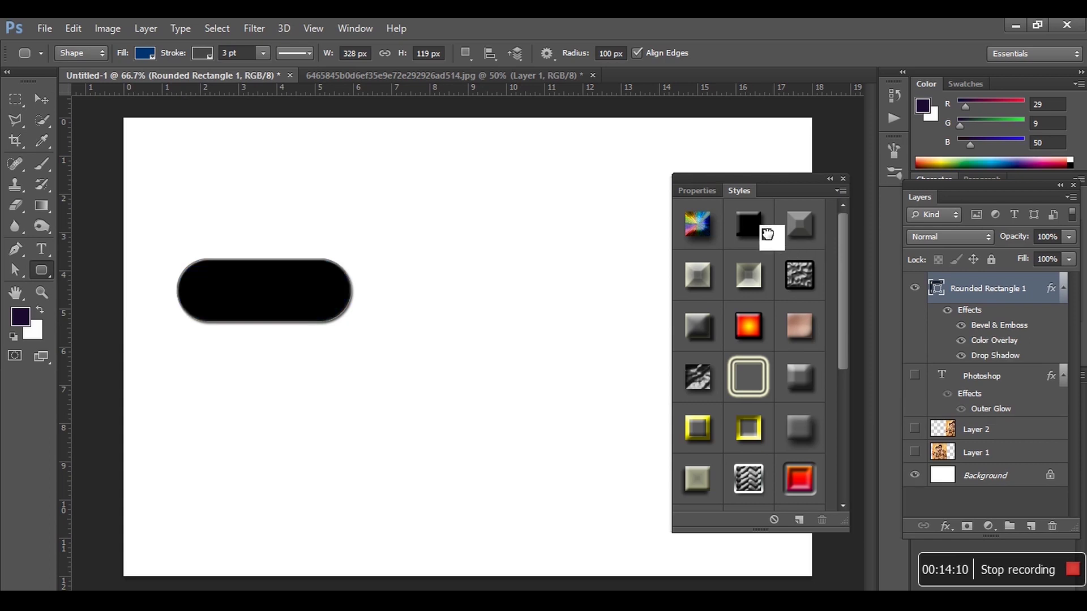
left_click(706, 228)
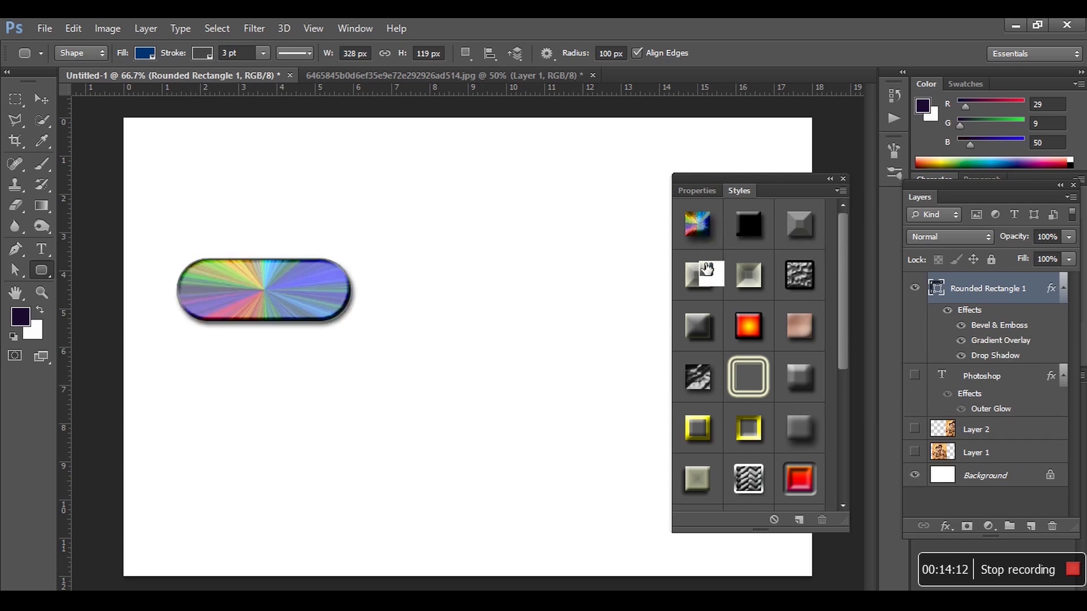
left_click(699, 283)
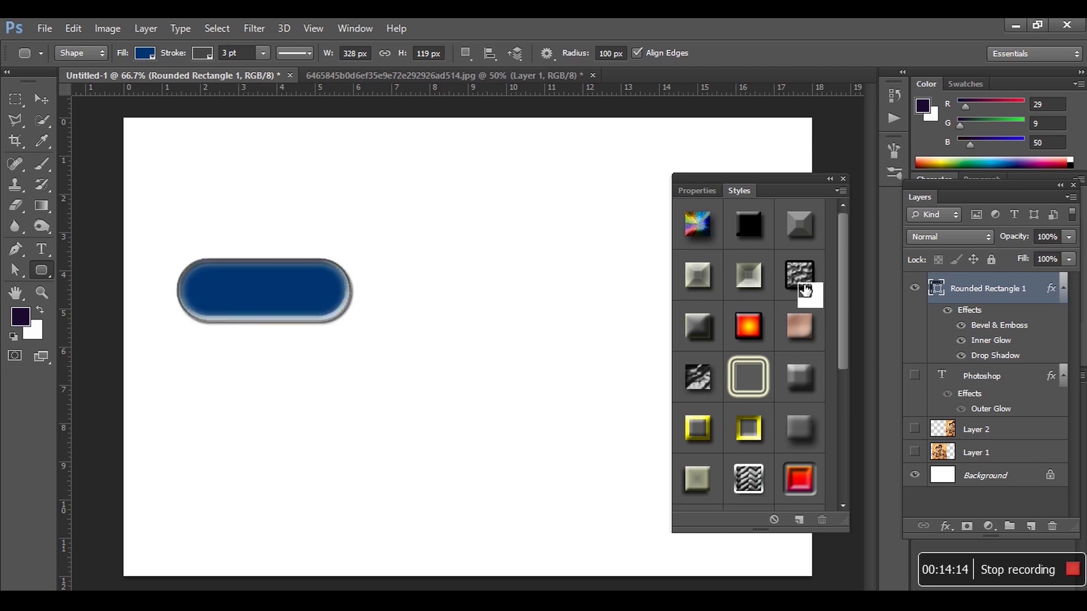
left_click(803, 286)
left_click(810, 334)
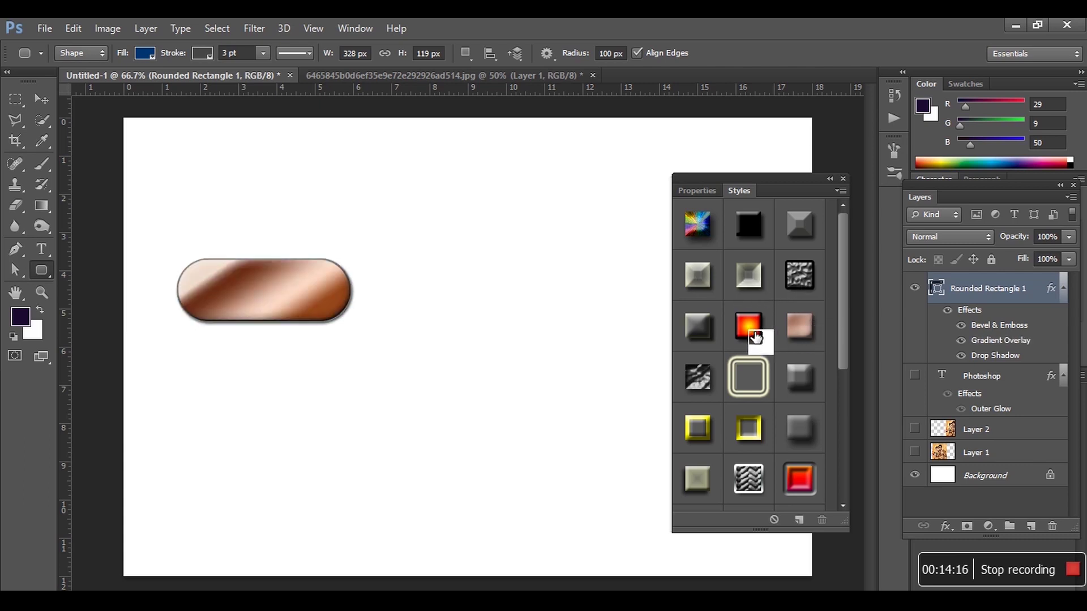
left_click(698, 325)
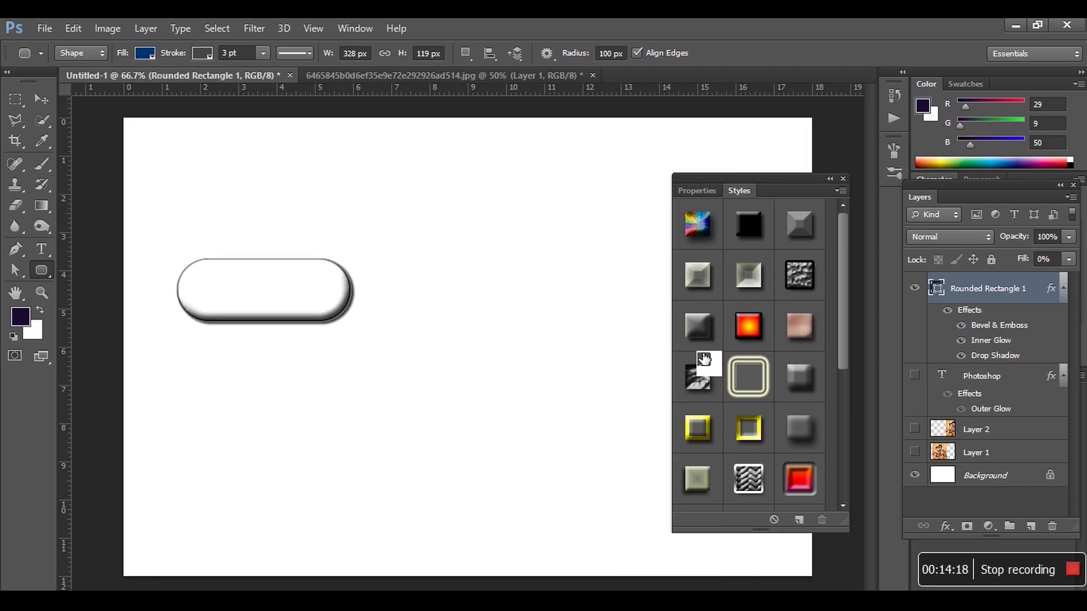
left_click(702, 373)
- Try outer-glow, grey bevel, yellow-stroked, zebra-striped and red gradient button styles
left_click(746, 378)
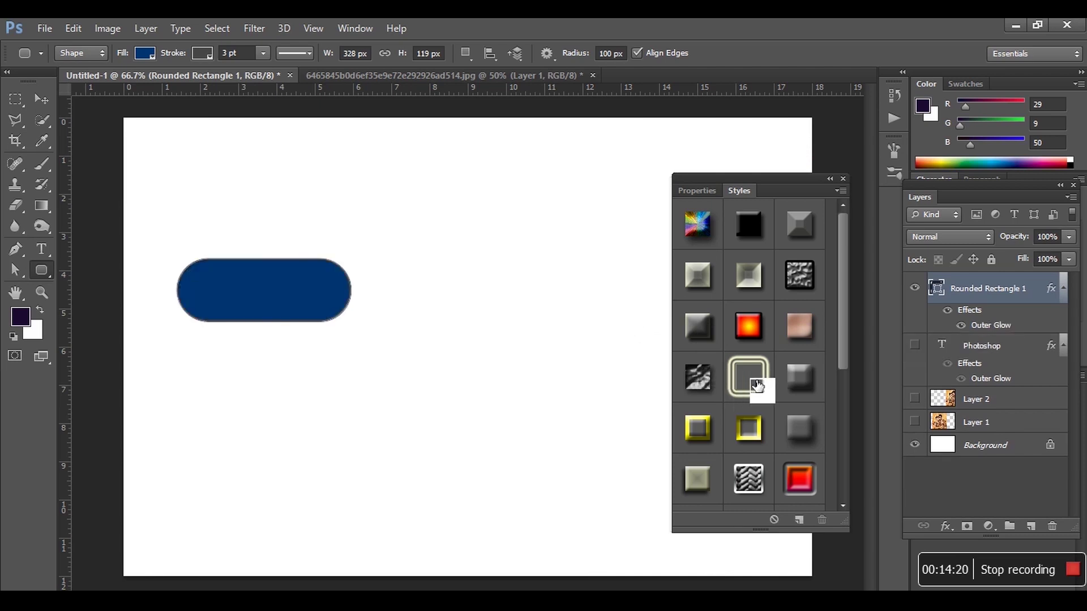
left_click(799, 387)
left_click(806, 431)
left_click(701, 436)
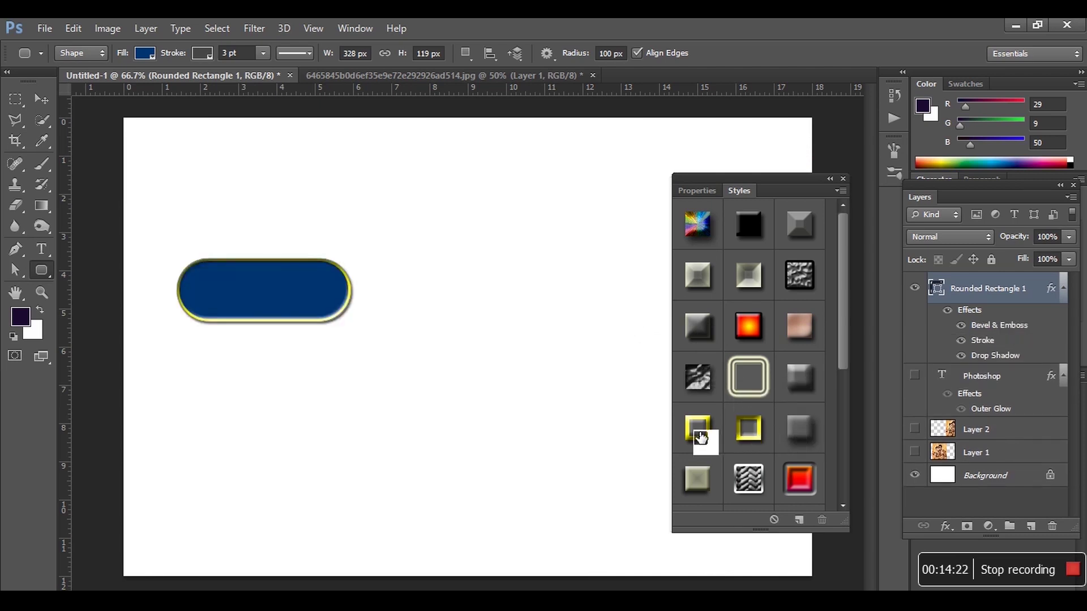
left_click(700, 478)
left_click(756, 486)
left_click(799, 481)
left_click_drag(840, 355, 853, 460)
- Cycle through striped, light, blue, grey and chrome button styles, ending on wood texture
left_click(806, 437)
left_click(800, 391)
left_click(756, 384)
left_click(756, 334)
left_click(713, 334)
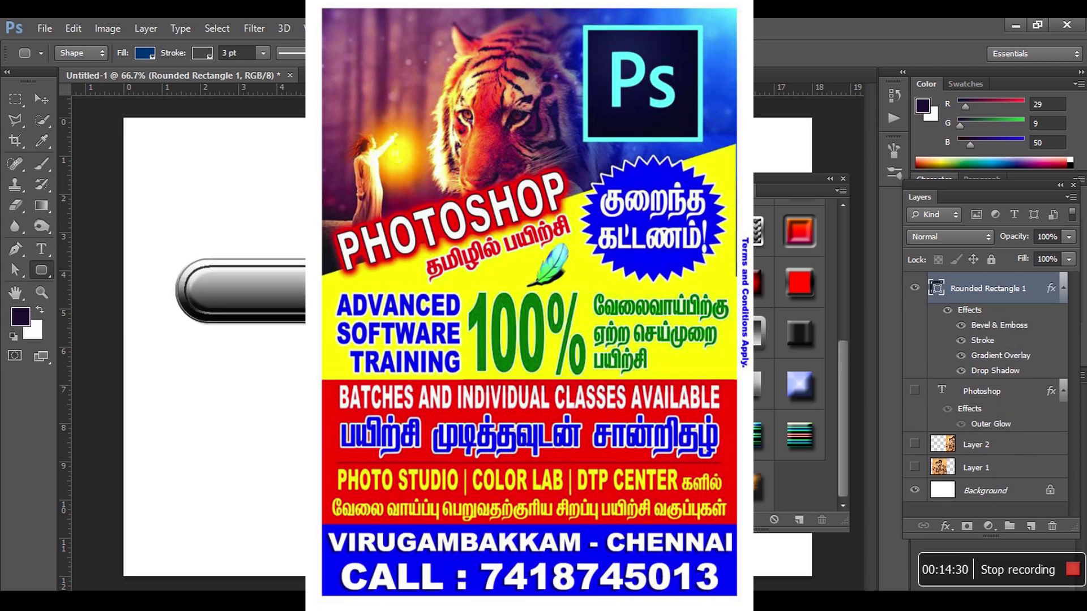
left_click(756, 489)
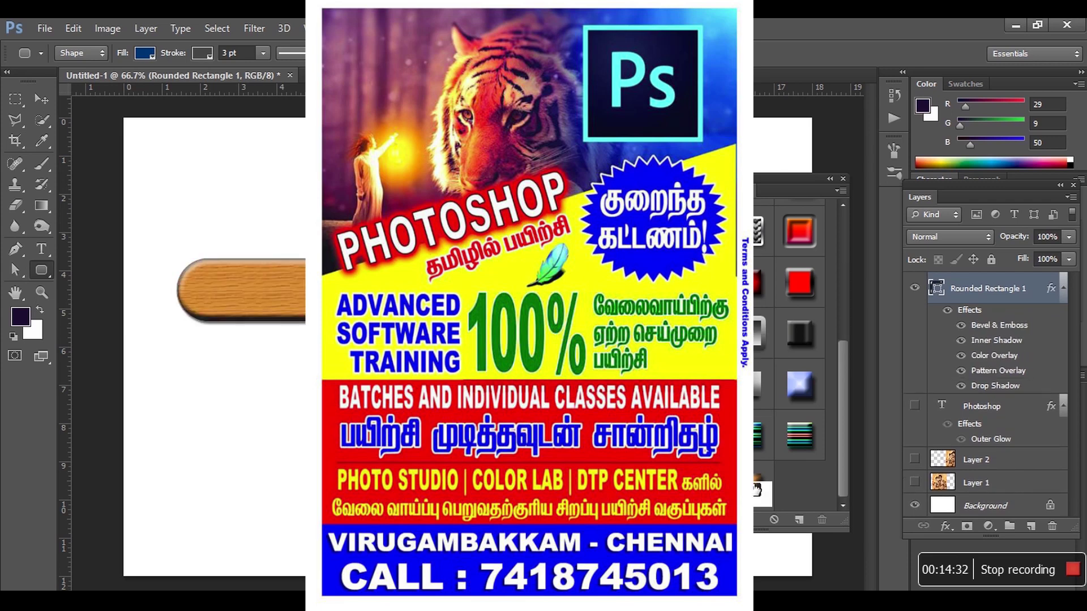